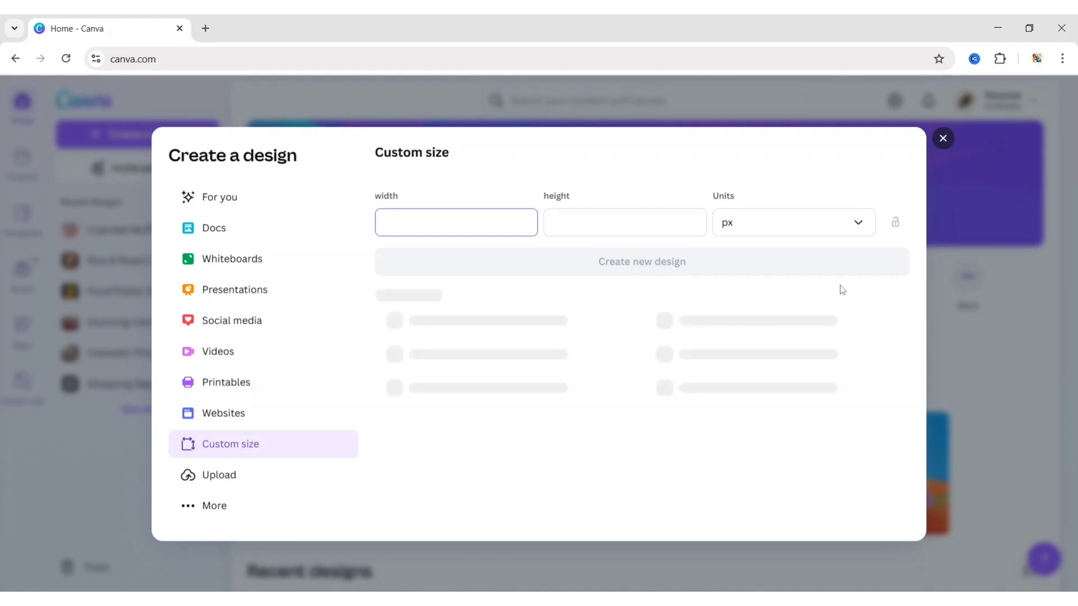
Step: Create a new custom-size design measuring 1080 × 1080 px
{"action": "key", "text": "Tab"}
{"action": "type", "text": "1080"}
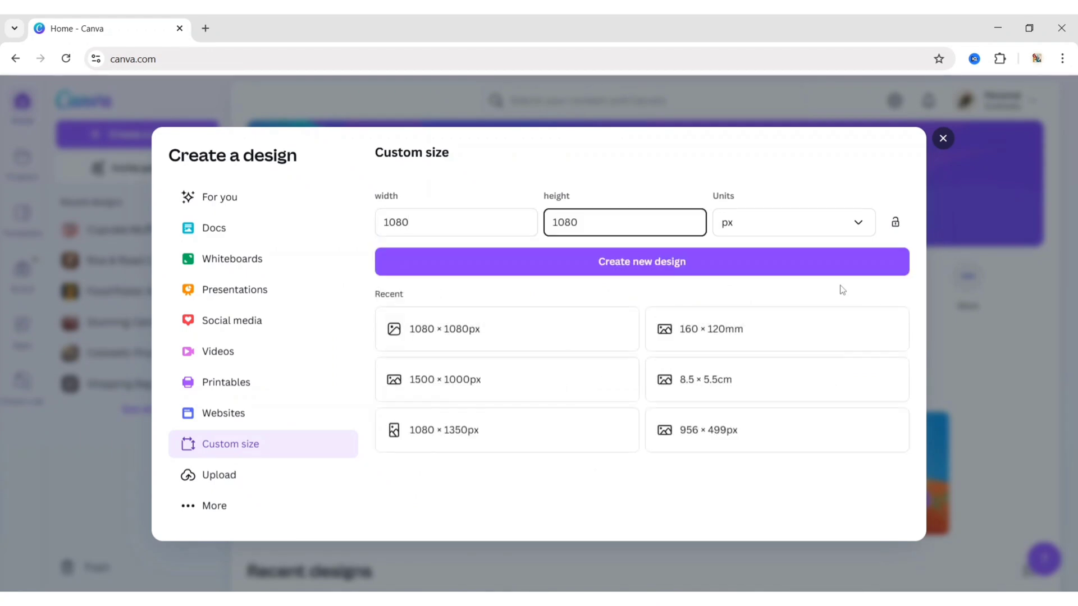
{"action": "left_click", "coordinate": [662, 263]}
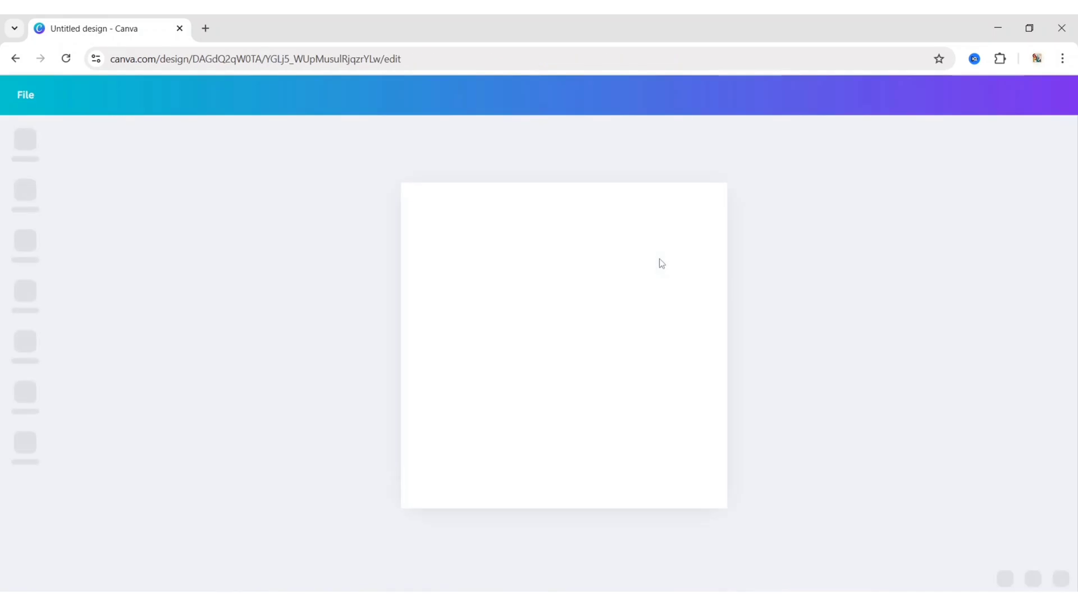
Step: Name the design "Protein Powder Ad Poster"
{"action": "type", "text": "Prot"}
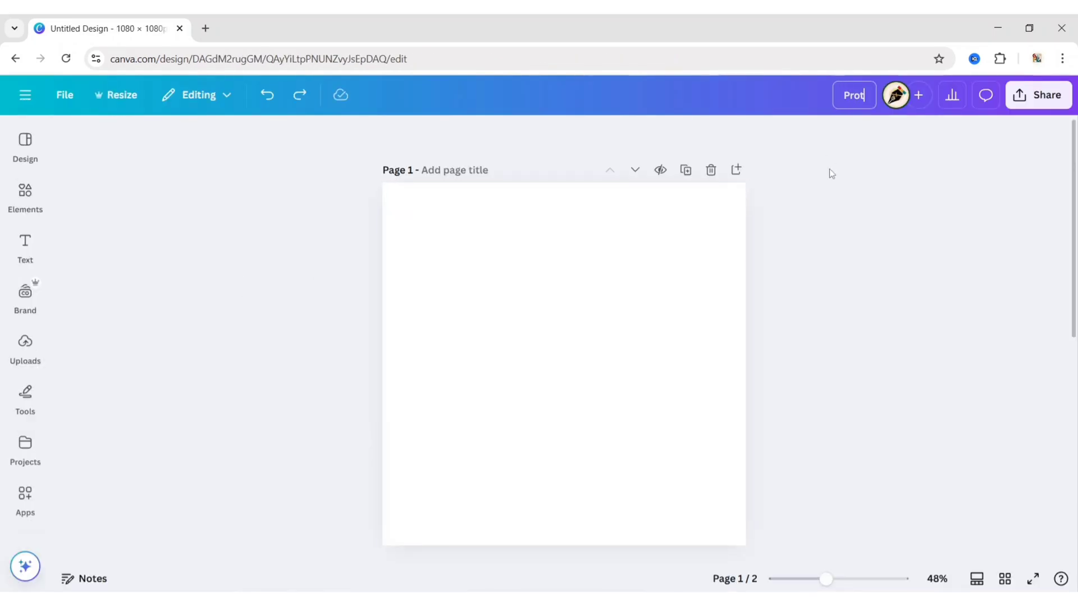
{"action": "type", "text": "ein Powder Ad Poster"}
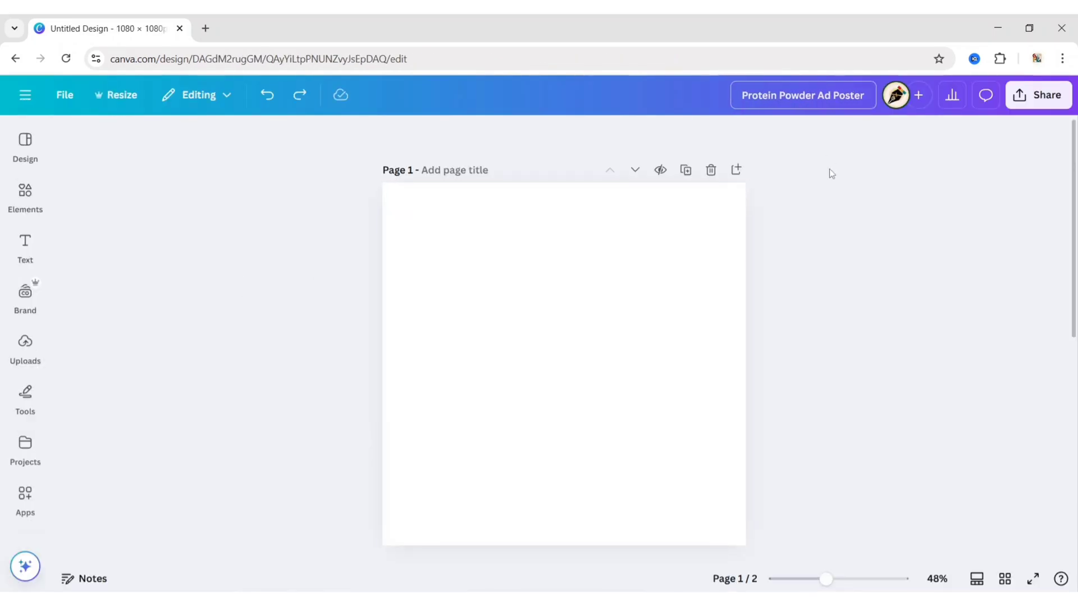
{"action": "key", "text": "Return"}
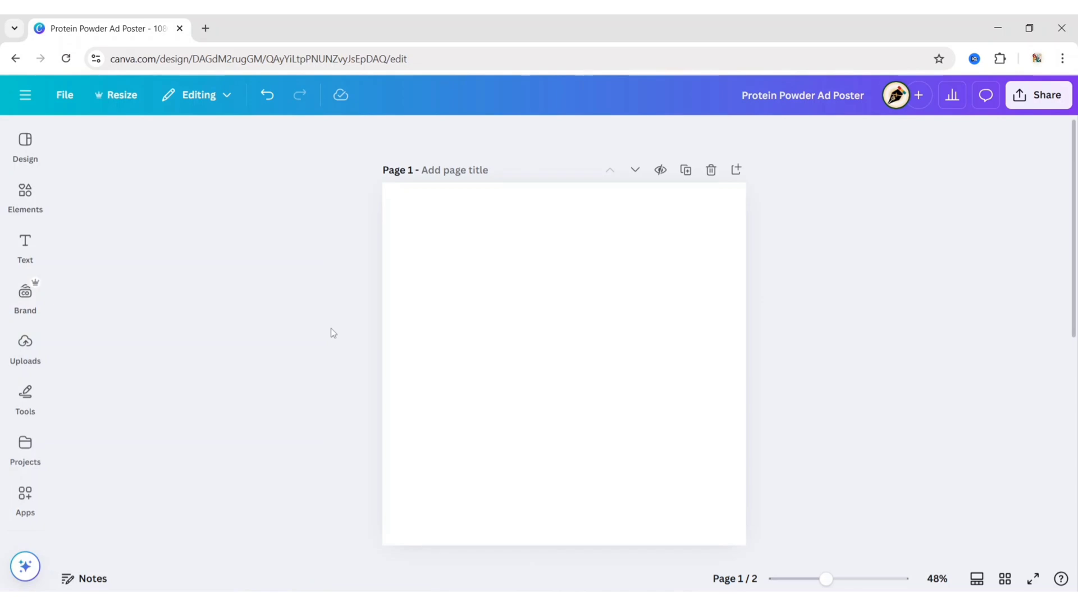
Step: Place the uploaded Bolt Protein jar image on page 1 and remove its background
{"action": "left_click", "coordinate": [25, 342]}
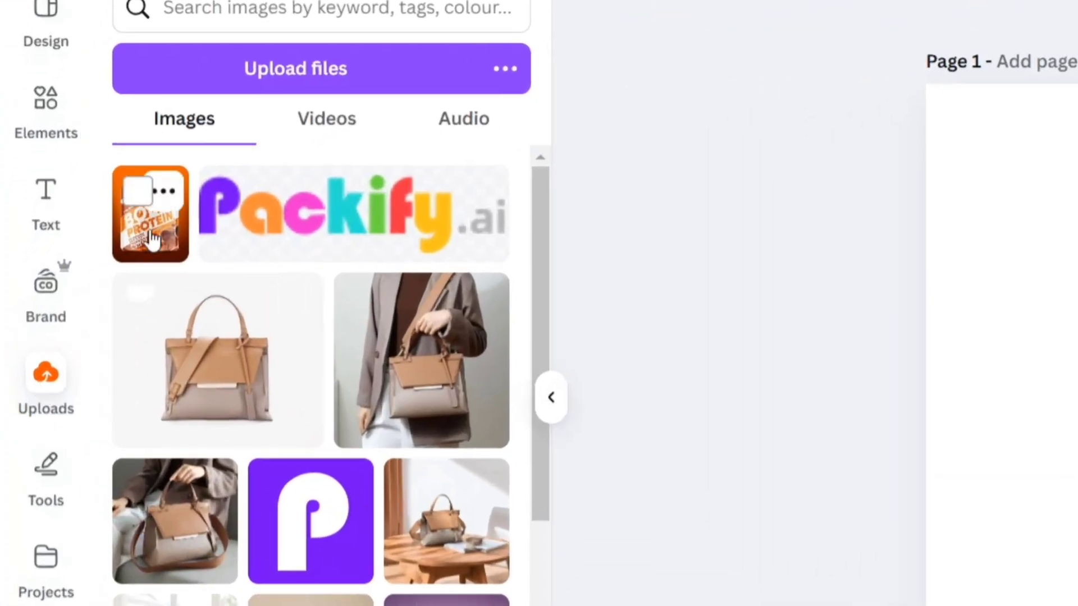
{"action": "left_click", "coordinate": [151, 235]}
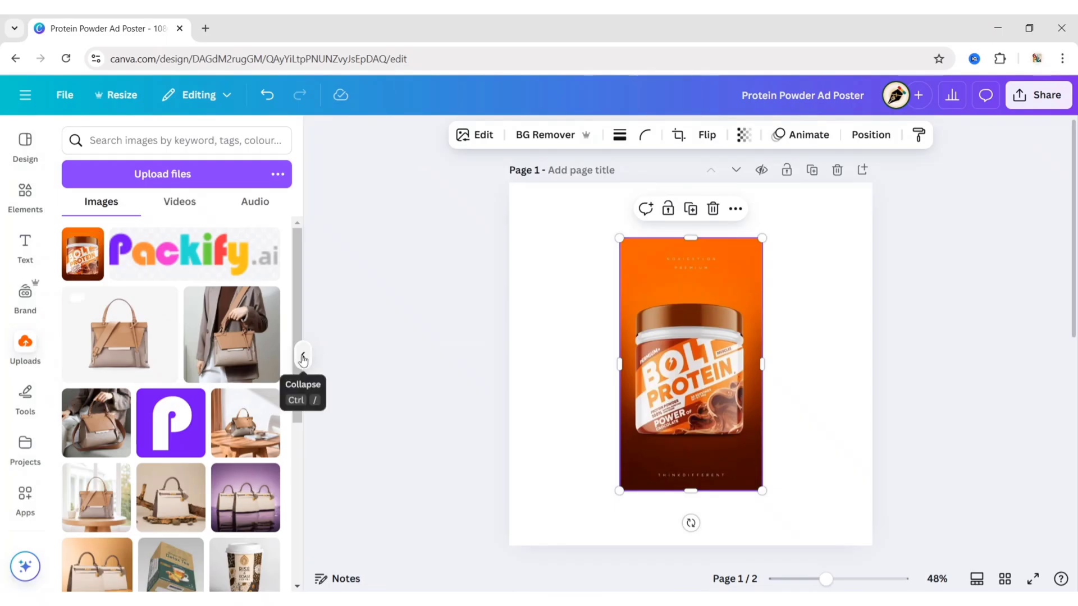
{"action": "left_click", "coordinate": [302, 359]}
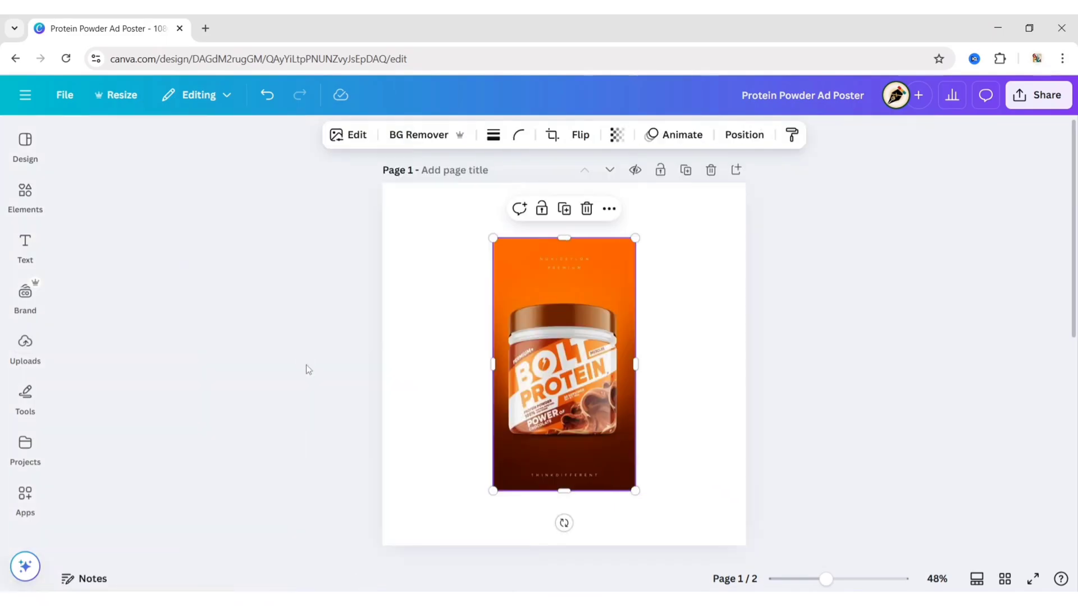
{"action": "left_click", "coordinate": [427, 134]}
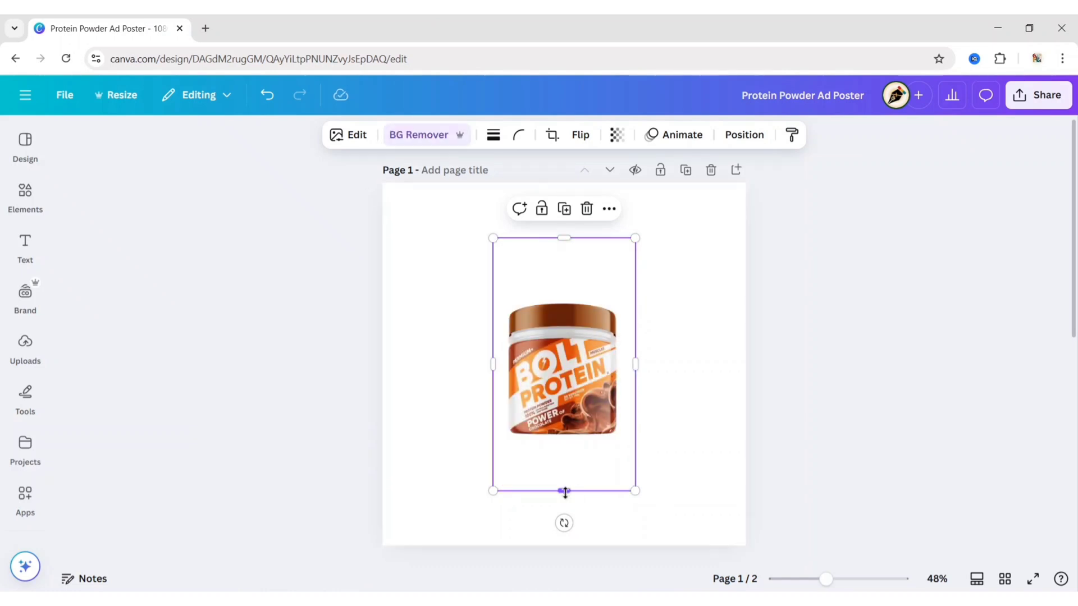
Step: Crop the empty space above and below the jar and enlarge it to about half the page width
{"action": "left_click_drag", "start_coordinate": [563, 490], "coordinate": [565, 445]}
{"action": "left_click_drag", "start_coordinate": [566, 242], "coordinate": [564, 293]}
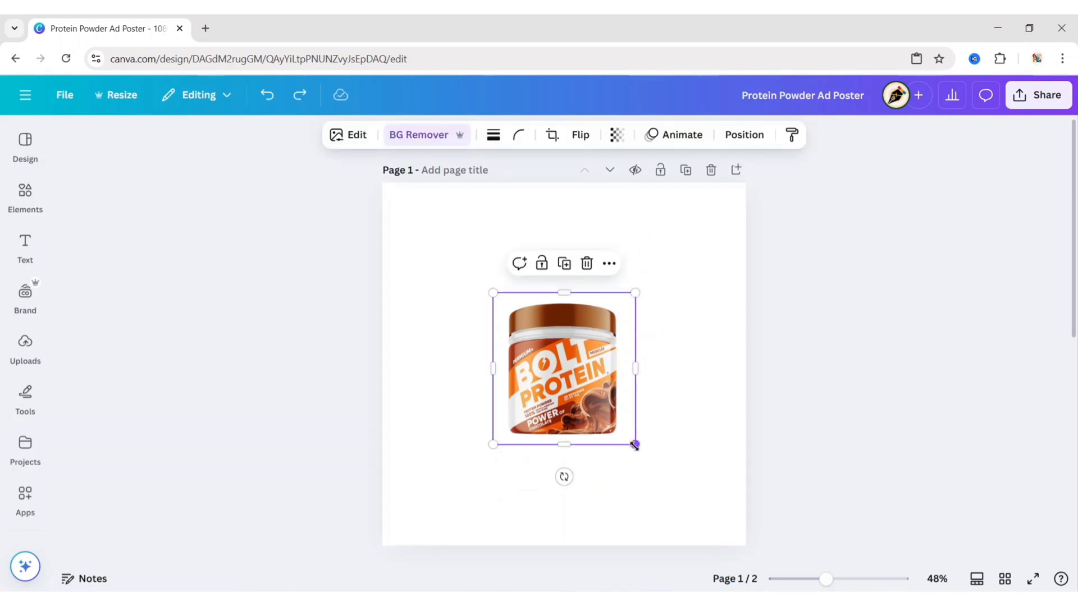
{"action": "left_click_drag", "start_coordinate": [635, 444], "coordinate": [694, 497]}
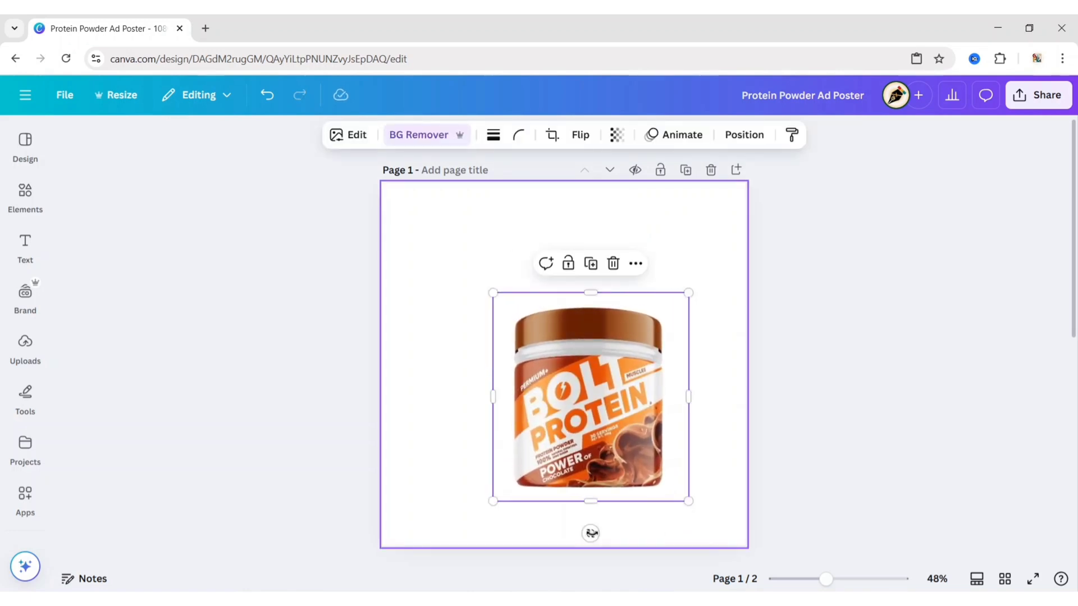
Step: Tilt the jar slightly clockwise and place it in the lower right part of the page
{"action": "left_click_drag", "start_coordinate": [591, 533], "coordinate": [550, 535]}
{"action": "left_click_drag", "start_coordinate": [607, 432], "coordinate": [630, 442]}
{"action": "left_click_drag", "start_coordinate": [548, 277], "coordinate": [541, 266]}
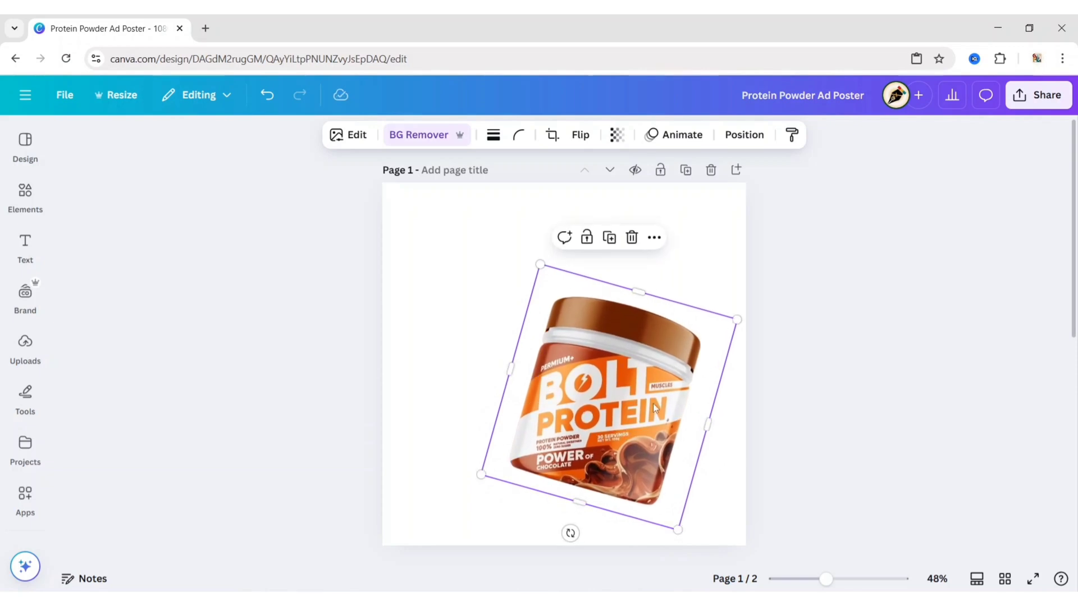
{"action": "left_click_drag", "start_coordinate": [652, 403], "coordinate": [652, 410]}
{"action": "left_click_drag", "start_coordinate": [571, 539], "coordinate": [573, 539]}
{"action": "left_click", "coordinate": [142, 276]}
Step: Search the element graphics for "shadow" and add the dark, thin elliptical shadow to the page
{"action": "left_click", "coordinate": [42, 209]}
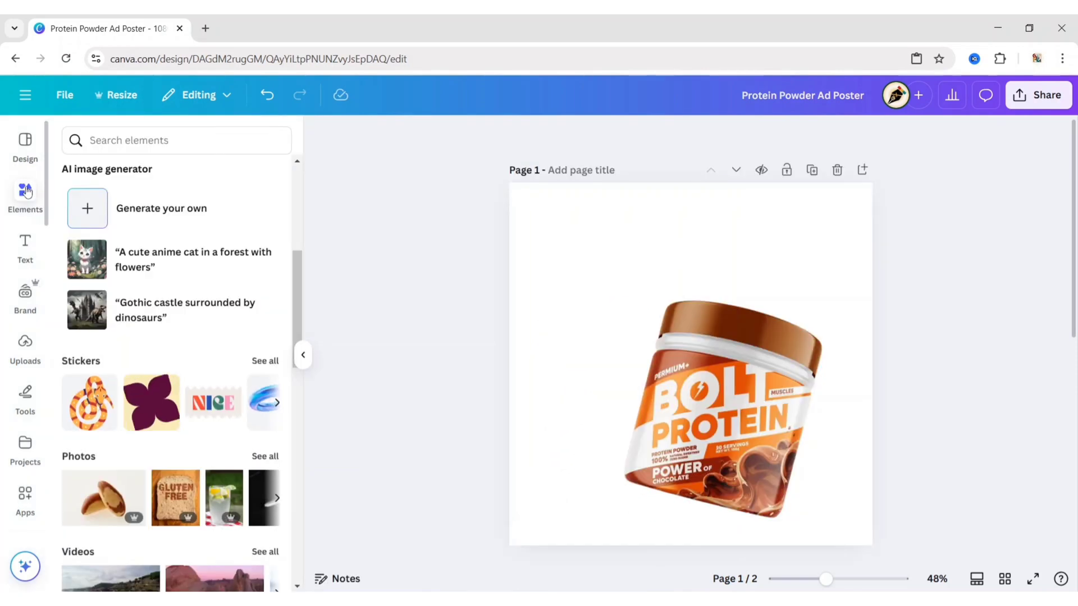
{"action": "left_click", "coordinate": [157, 140]}
{"action": "type", "text": "shadow"}
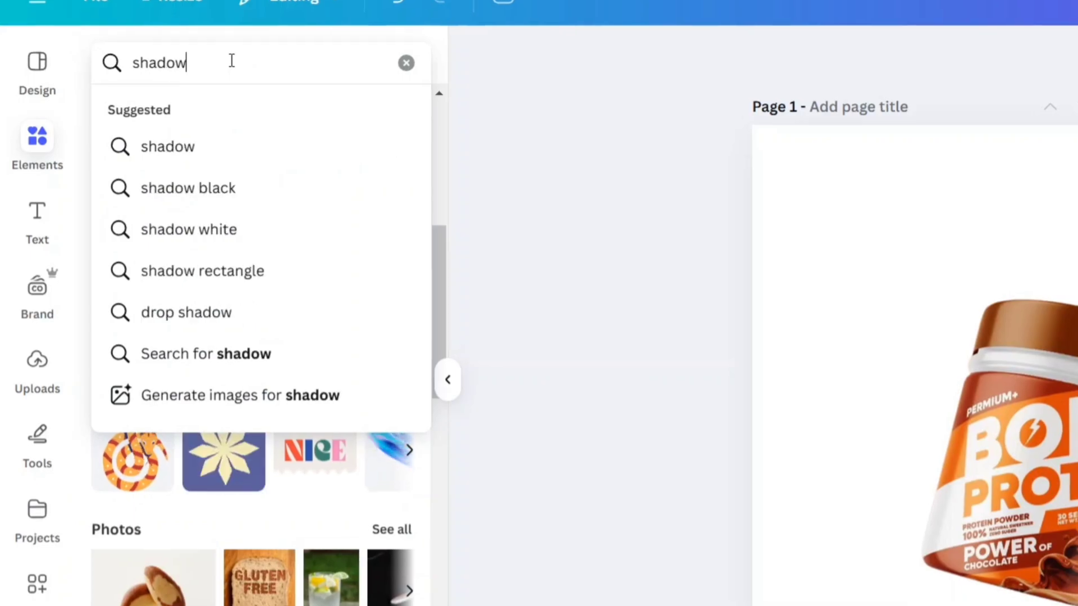
{"action": "key", "text": "Return"}
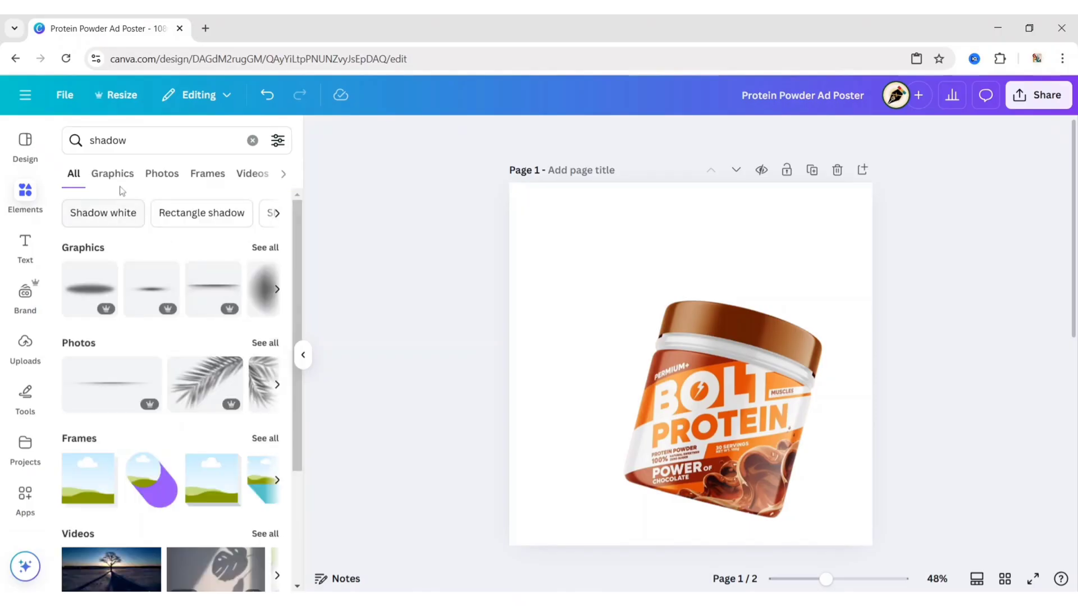
{"action": "left_click", "coordinate": [123, 175]}
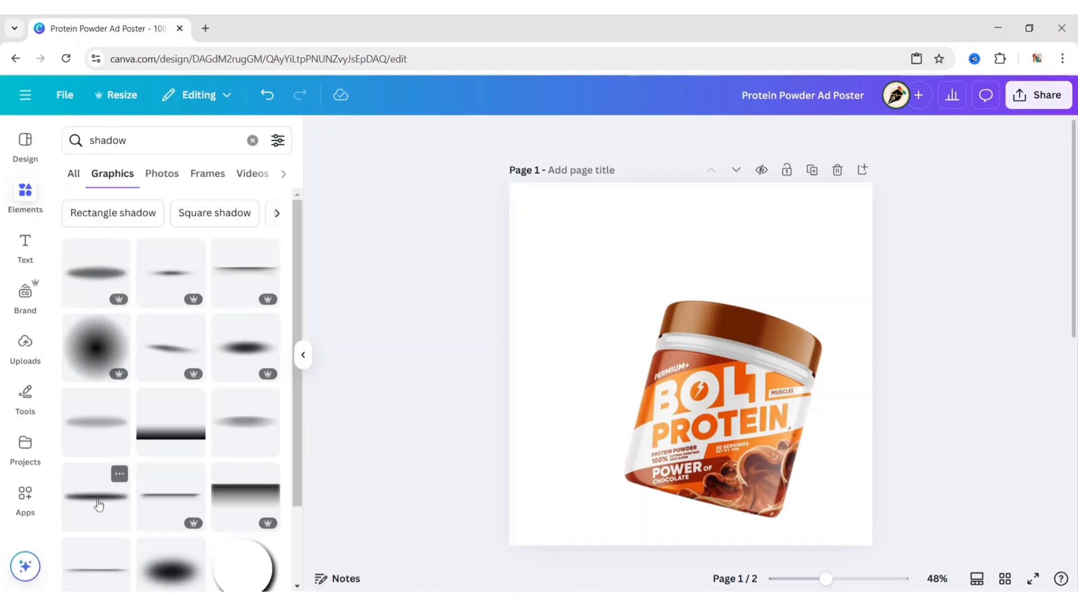
{"action": "left_click", "coordinate": [98, 505]}
{"action": "left_click", "coordinate": [303, 357]}
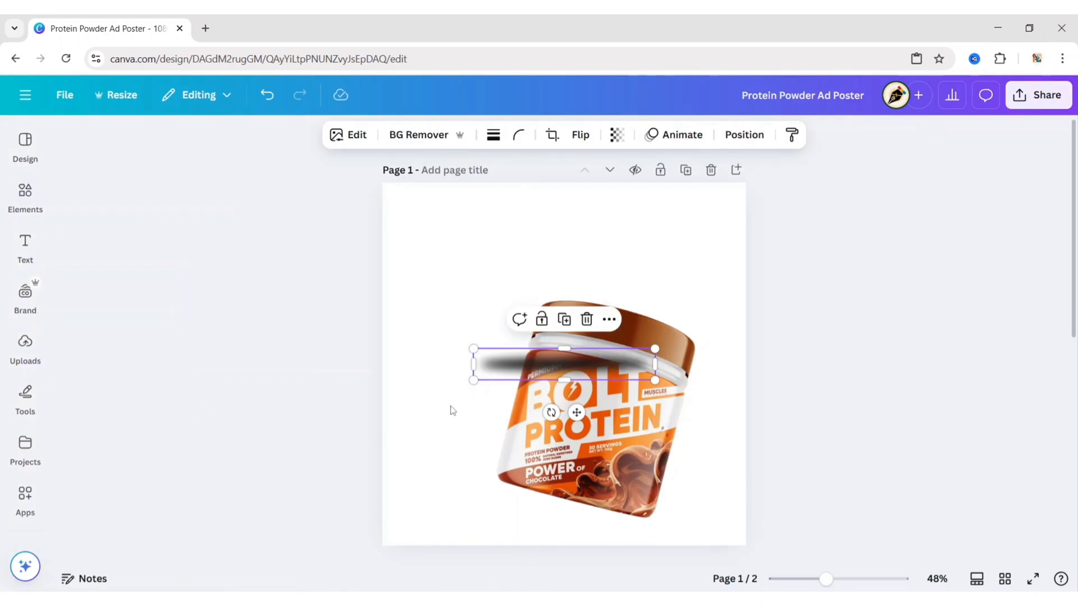
Step: Move the shadow under the jar's base, tilt it slightly clockwise and send it behind the jar
{"action": "left_click_drag", "start_coordinate": [576, 414], "coordinate": [557, 560]}
{"action": "left_click_drag", "start_coordinate": [557, 560], "coordinate": [578, 560]}
{"action": "left_click", "coordinate": [744, 135]}
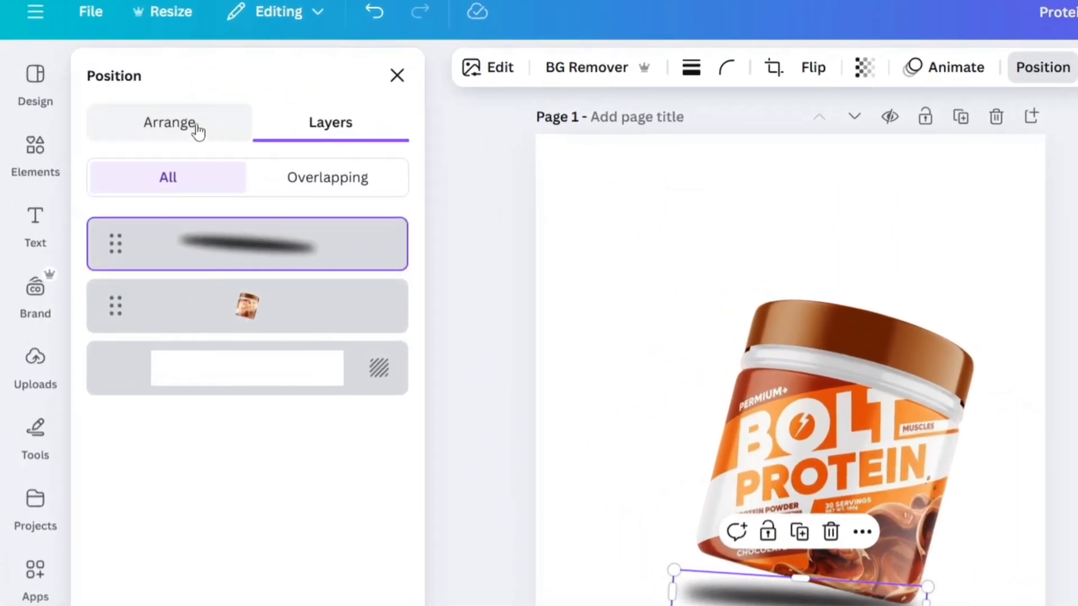
{"action": "left_click", "coordinate": [198, 131]}
{"action": "left_click", "coordinate": [325, 224]}
{"action": "left_click", "coordinate": [397, 75]}
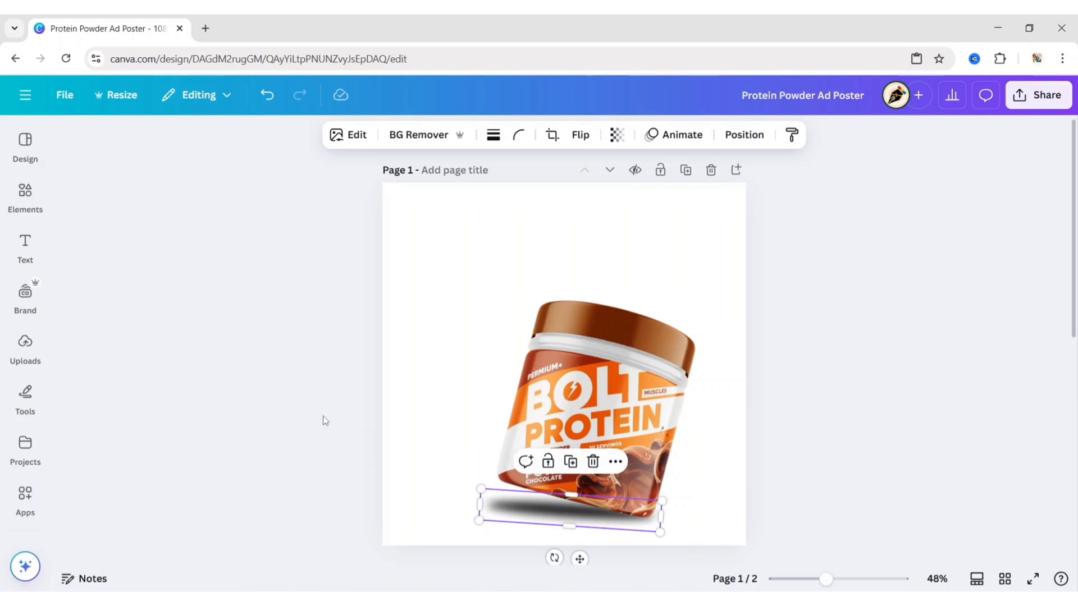
{"action": "left_click", "coordinate": [322, 421]}
Step: Search the element graphics for "chocolate splash" and add the wide golden-brown splash to the page
{"action": "left_click", "coordinate": [25, 197]}
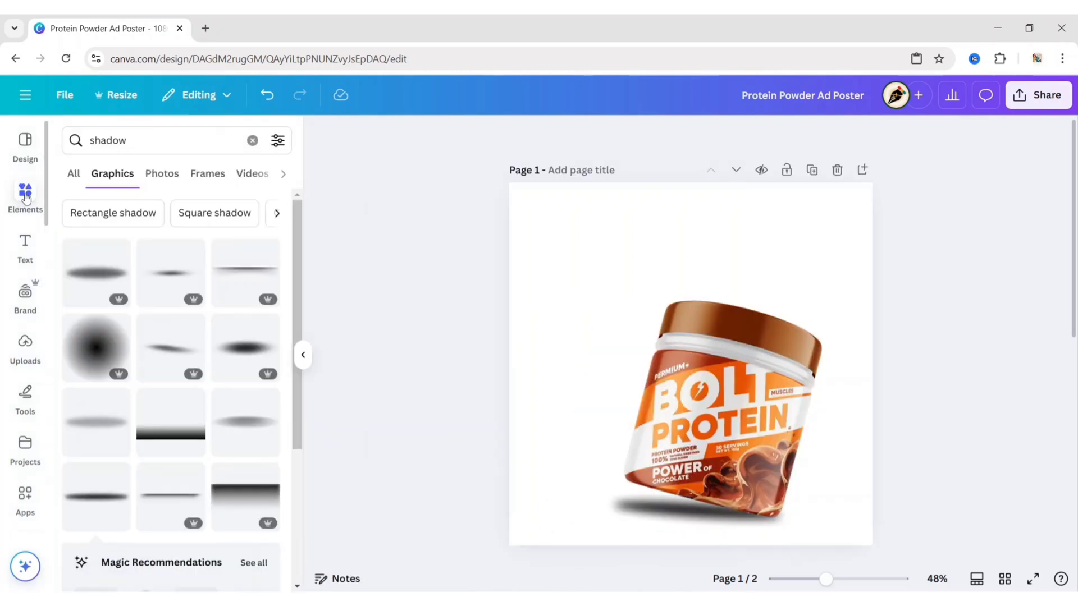
{"action": "left_click", "coordinate": [253, 140]}
{"action": "type", "text": "chocol"}
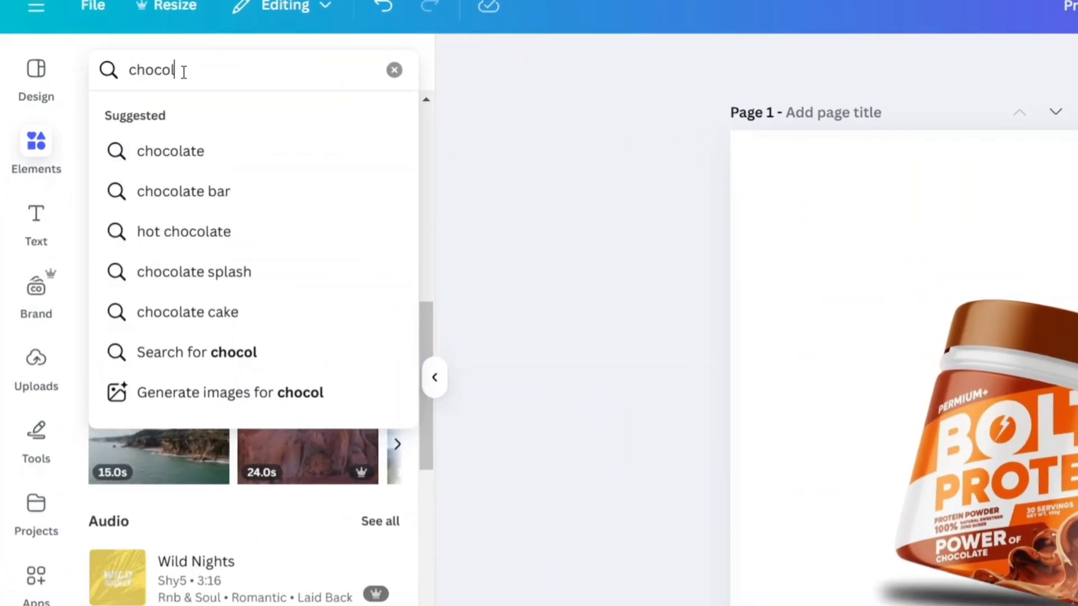
{"action": "type", "text": "ate splash"}
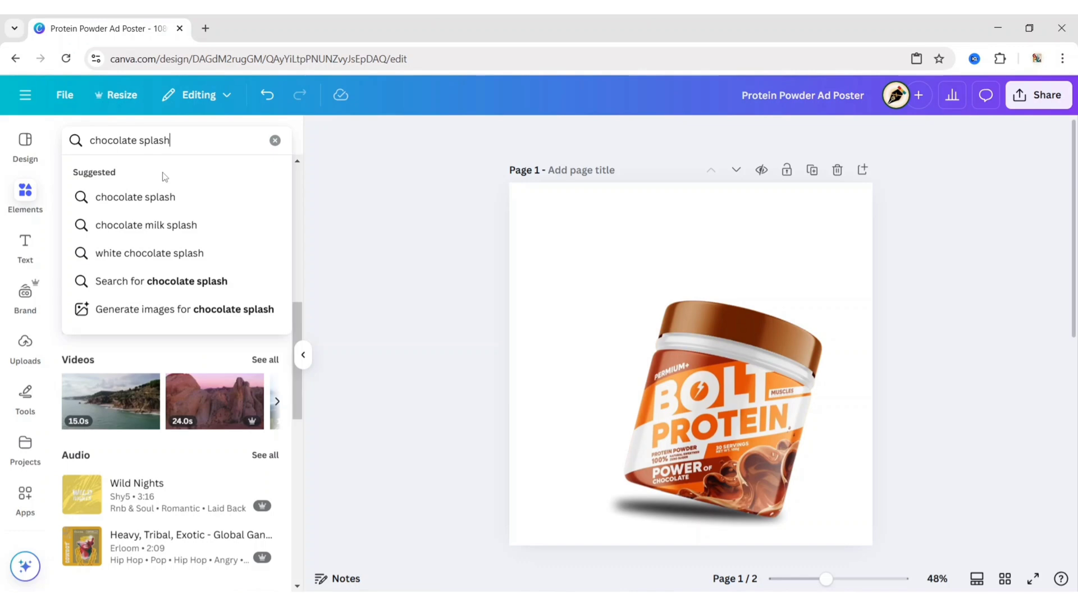
{"action": "key", "text": "Return"}
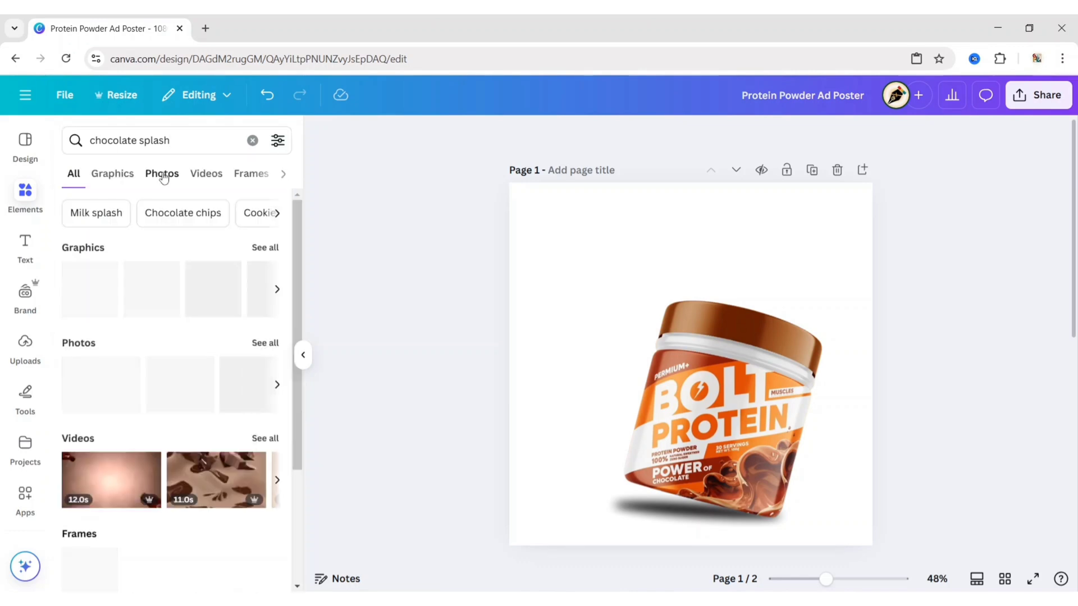
{"action": "left_click", "coordinate": [110, 177]}
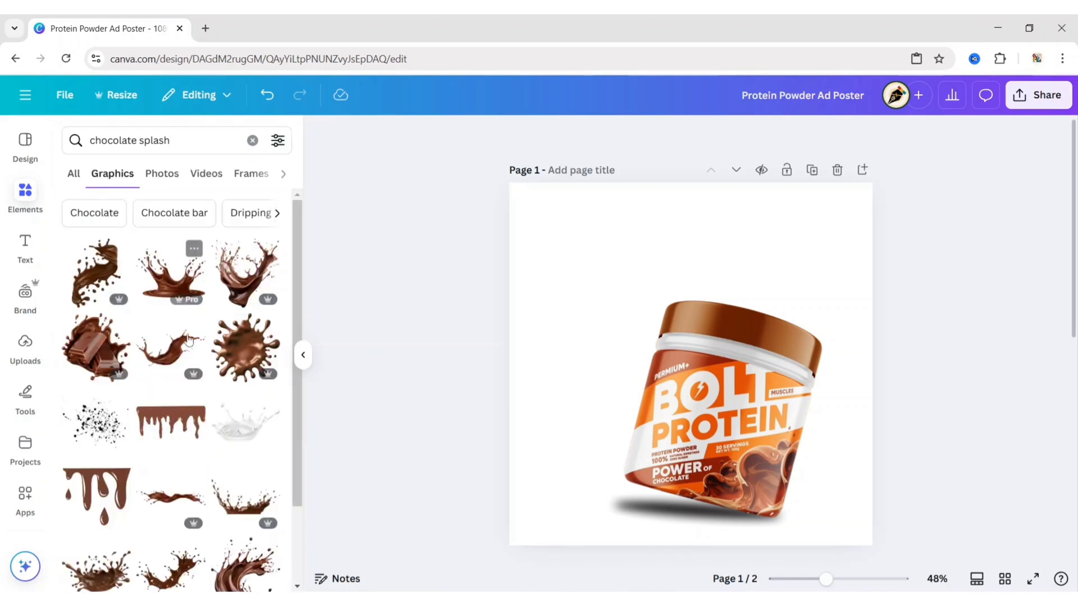
{"action": "scroll", "coordinate": [175, 405], "scroll_direction": "down", "scroll_amount": 5}
{"action": "scroll", "coordinate": [175, 405], "scroll_direction": "down", "scroll_amount": 3}
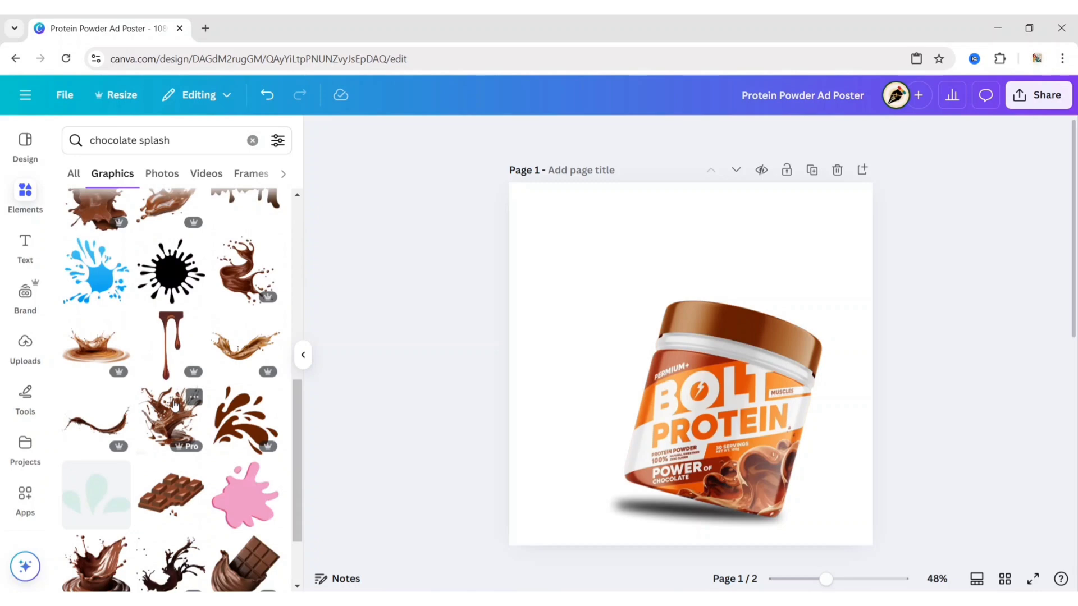
{"action": "left_click", "coordinate": [251, 352]}
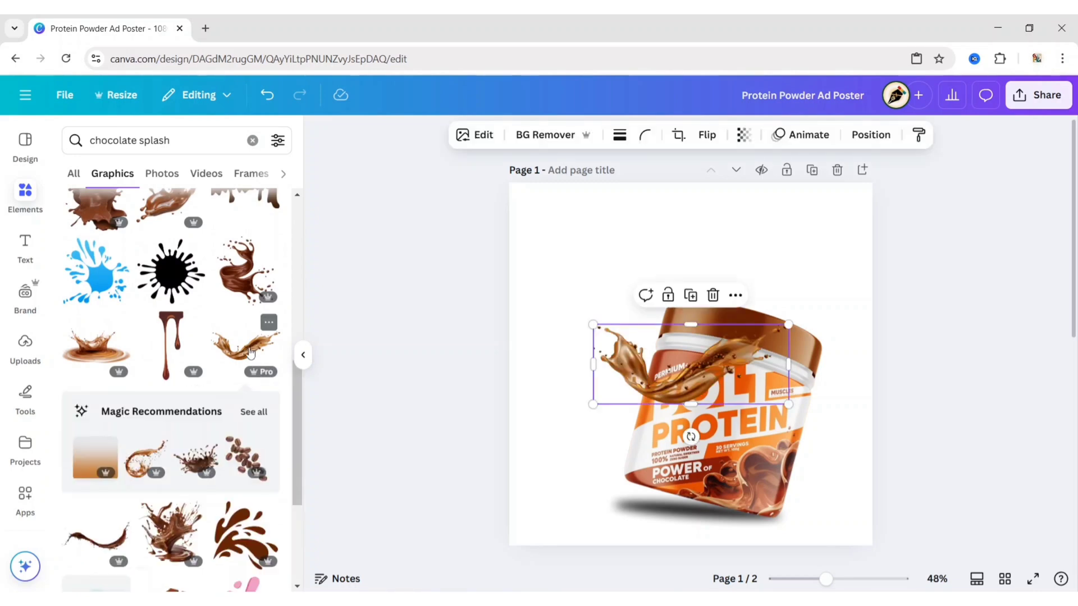
{"action": "left_click", "coordinate": [303, 355]}
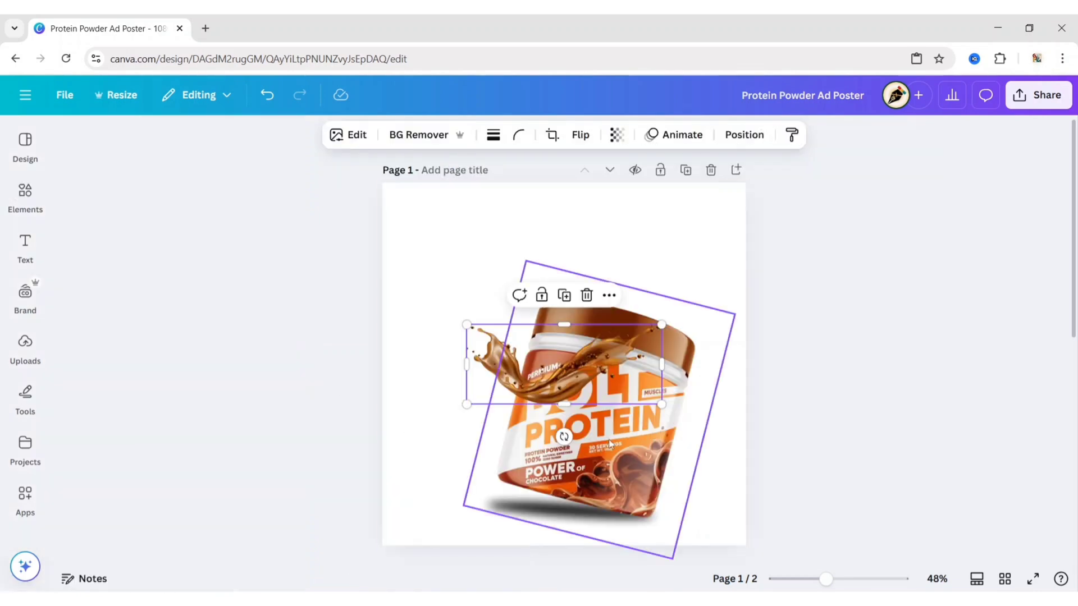
Step: Flip the chocolate splash vertically, rotate it to 112° and position it along the jar's right side
{"action": "left_click_drag", "start_coordinate": [565, 382], "coordinate": [662, 387]}
{"action": "left_click", "coordinate": [580, 134]}
{"action": "left_click", "coordinate": [578, 200]}
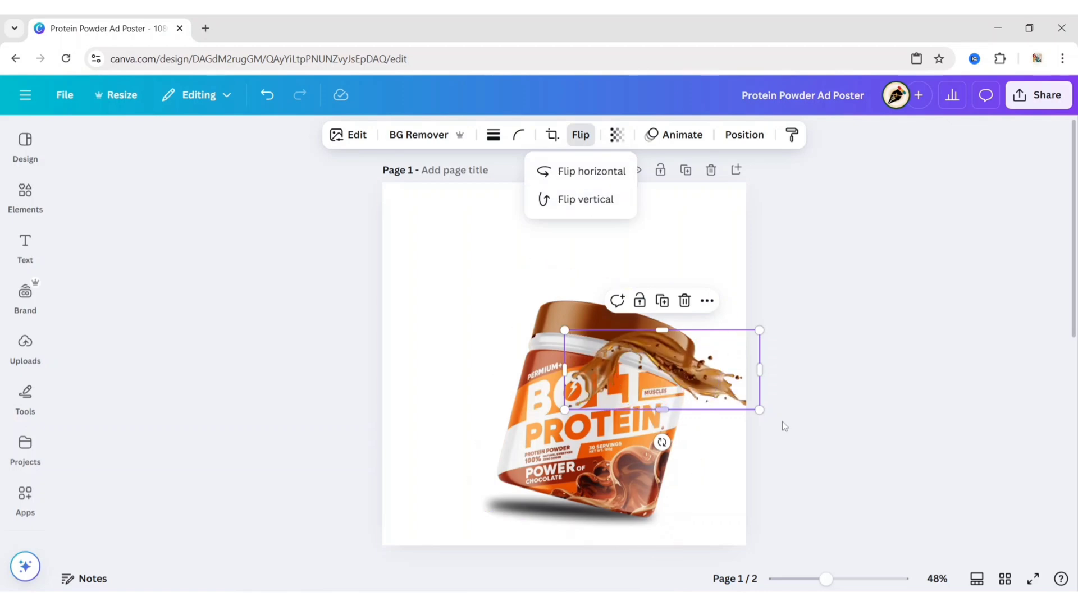
{"action": "left_click_drag", "start_coordinate": [663, 441], "coordinate": [569, 355]}
{"action": "left_click_drag", "start_coordinate": [685, 351], "coordinate": [707, 390]}
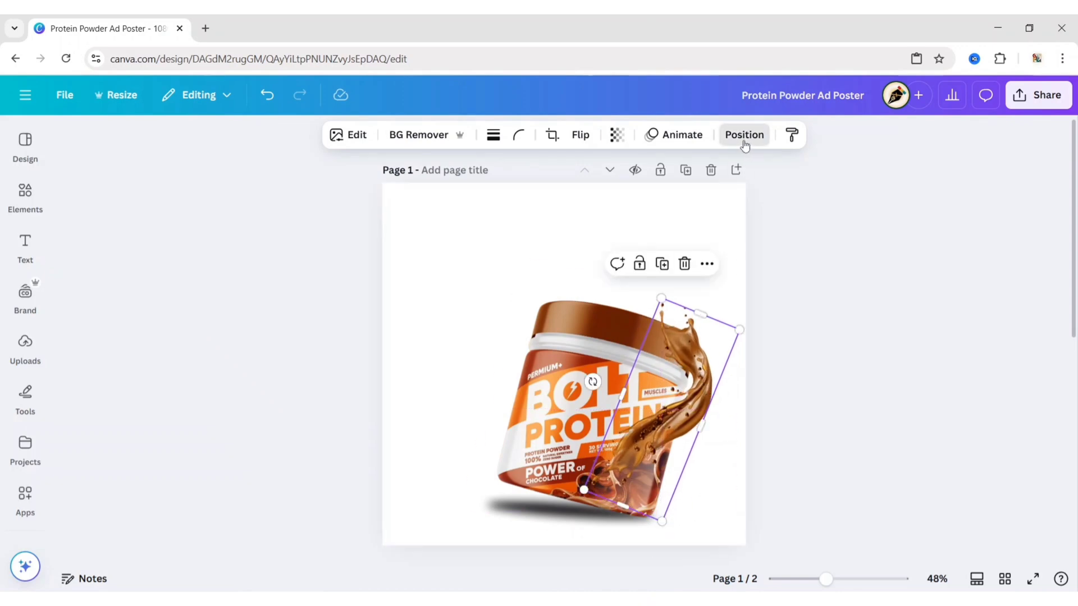
Step: Send the chocolate splash to the back so it sits behind the jar
{"action": "left_click", "coordinate": [744, 134]}
{"action": "left_click", "coordinate": [312, 234]}
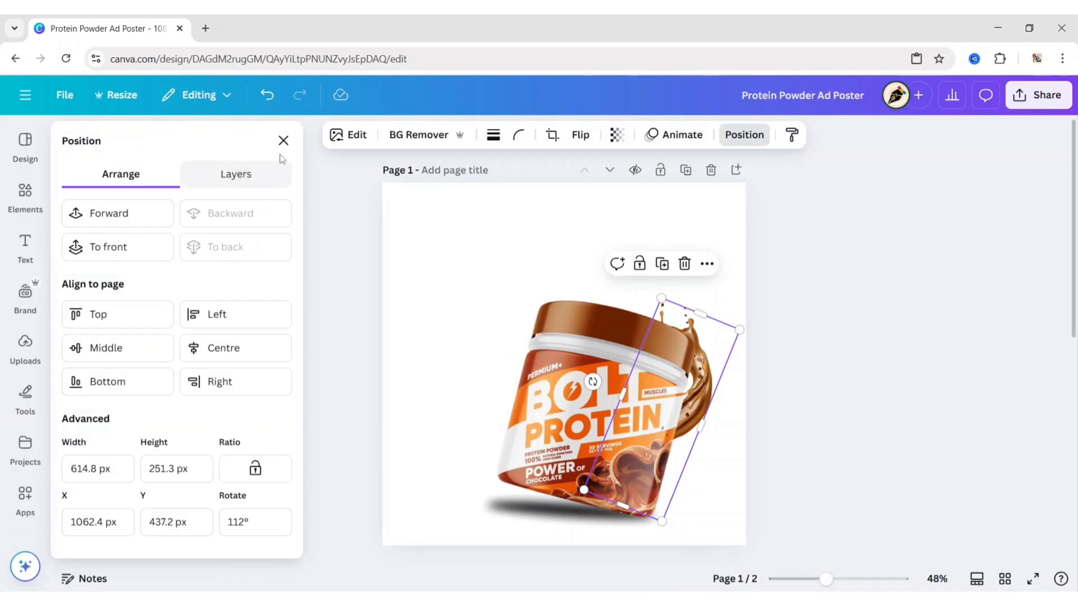
{"action": "left_click", "coordinate": [348, 103]}
Step: Try duplicating the chocolate splash and repositioning and rotating the copy beside the jar
{"action": "left_click", "coordinate": [665, 264]}
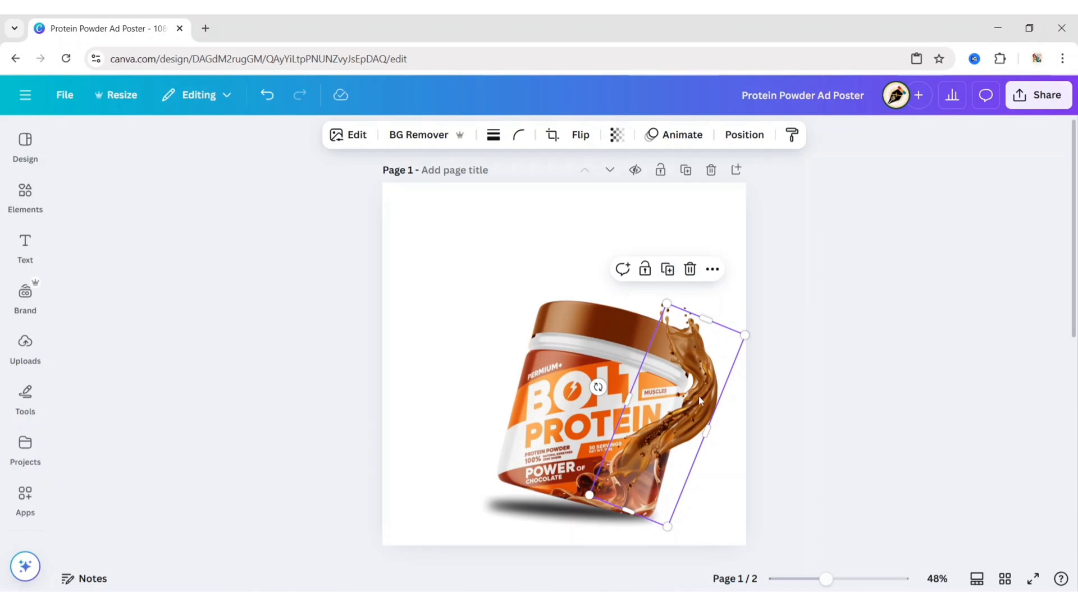
{"action": "left_click_drag", "start_coordinate": [698, 395], "coordinate": [692, 390]}
{"action": "left_click_drag", "start_coordinate": [625, 505], "coordinate": [724, 409]}
{"action": "left_click", "coordinate": [819, 413]}
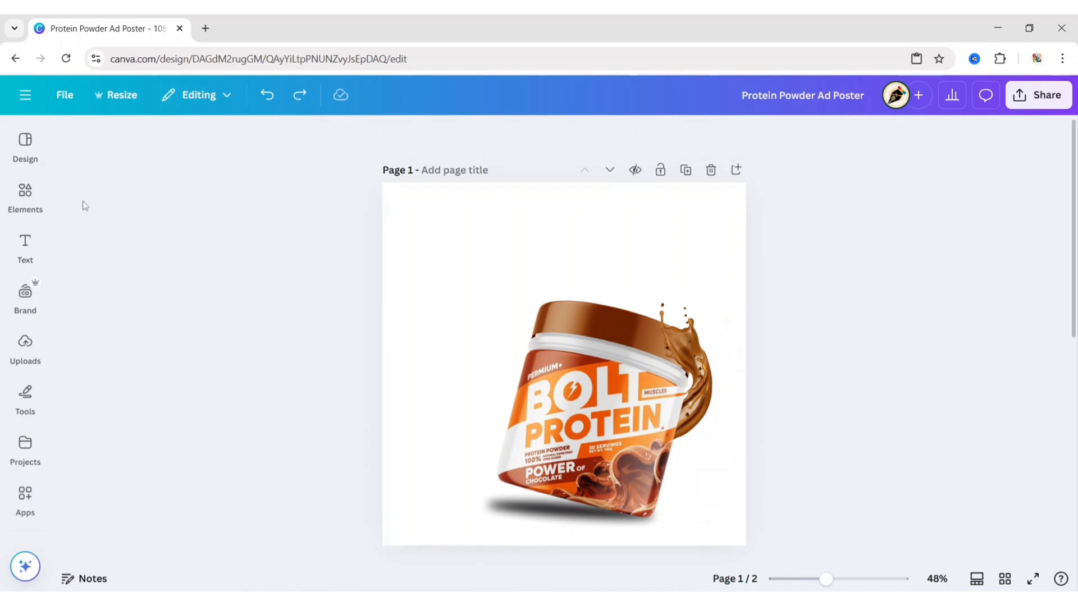
Step: Add the curled chocolate splash from the Magic recommendations to the page
{"action": "left_click", "coordinate": [25, 194]}
{"action": "left_click", "coordinate": [261, 413]}
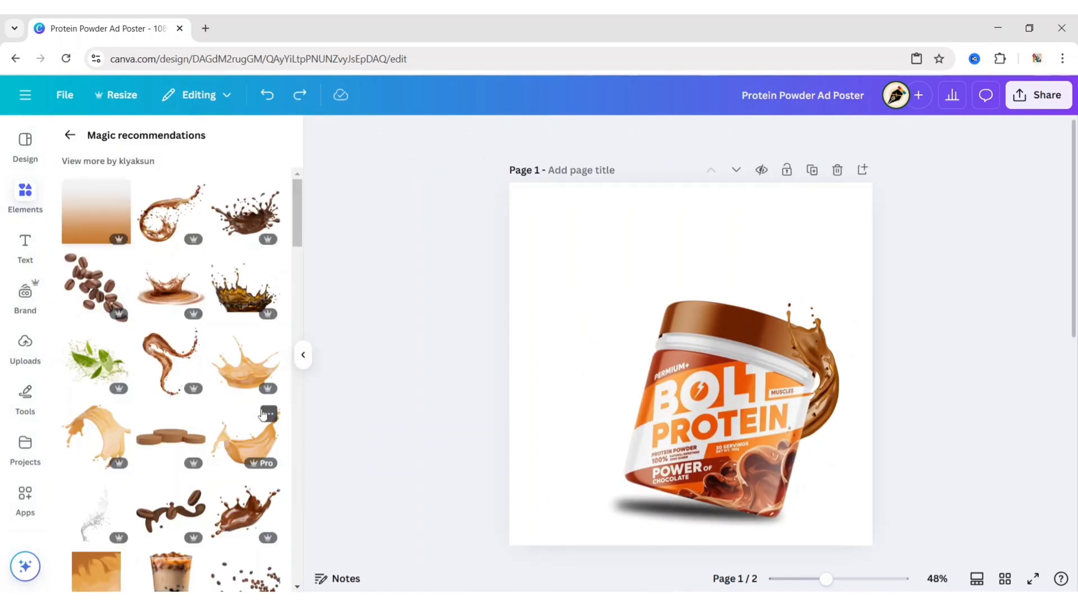
{"action": "left_click", "coordinate": [165, 224]}
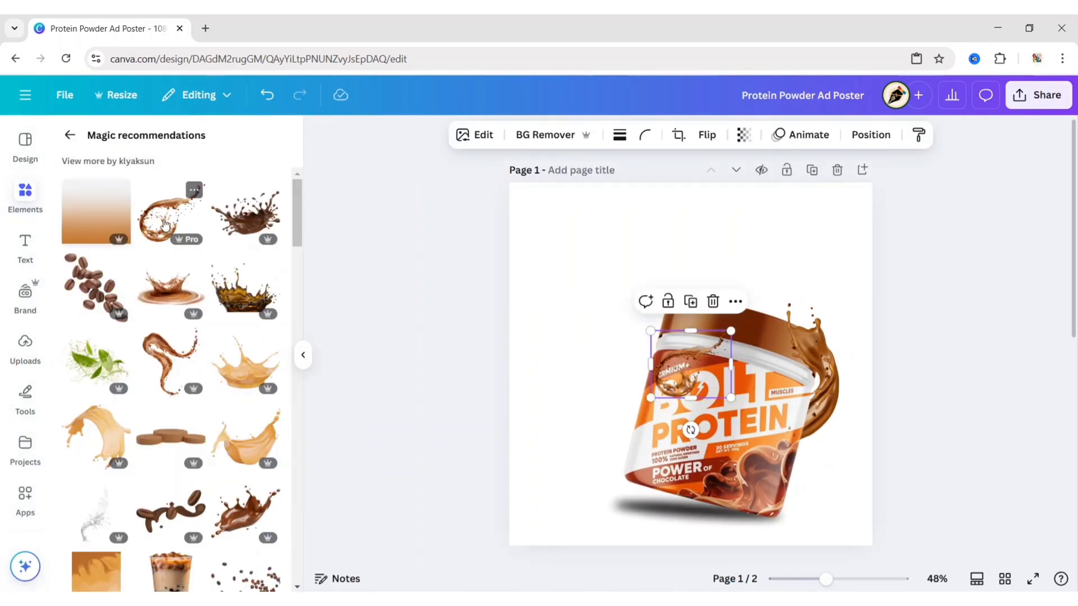
{"action": "left_click", "coordinate": [303, 354]}
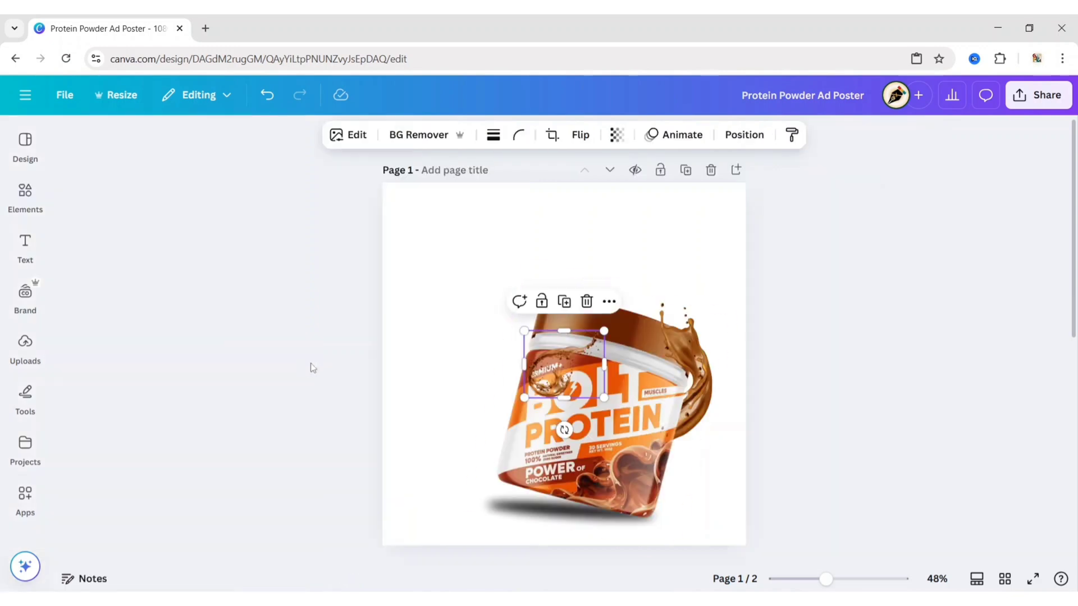
Step: Enlarge the curled chocolate splash to about 621 × 522 px, centre it around the jar's left side and send it to the back
{"action": "left_click_drag", "start_coordinate": [616, 416], "coordinate": [714, 524]}
{"action": "left_click_drag", "start_coordinate": [621, 476], "coordinate": [574, 449]}
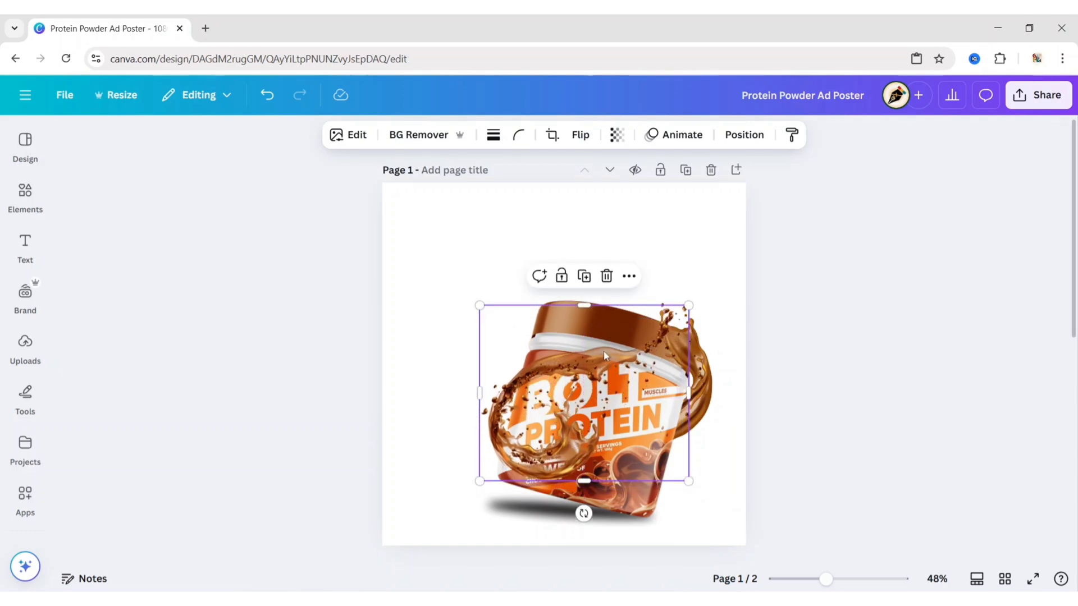
{"action": "left_click", "coordinate": [749, 136]}
{"action": "left_click", "coordinate": [263, 245]}
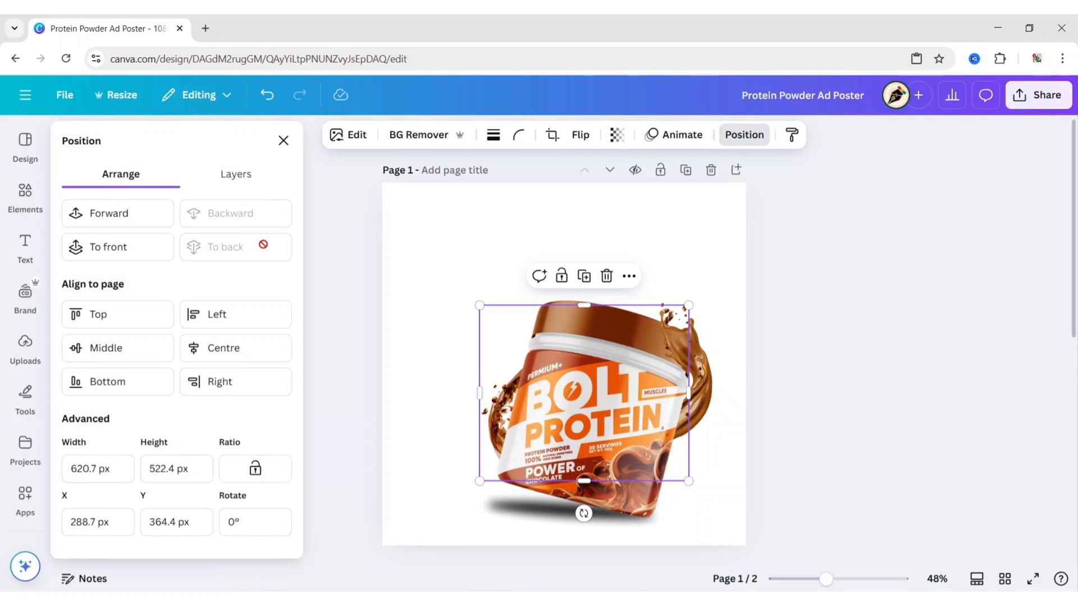
{"action": "left_click", "coordinate": [284, 141]}
Step: Overlay a copy of the curled splash in front of the jar and crop off the copy's upper half
{"action": "left_click_drag", "start_coordinate": [537, 462], "coordinate": [564, 453]}
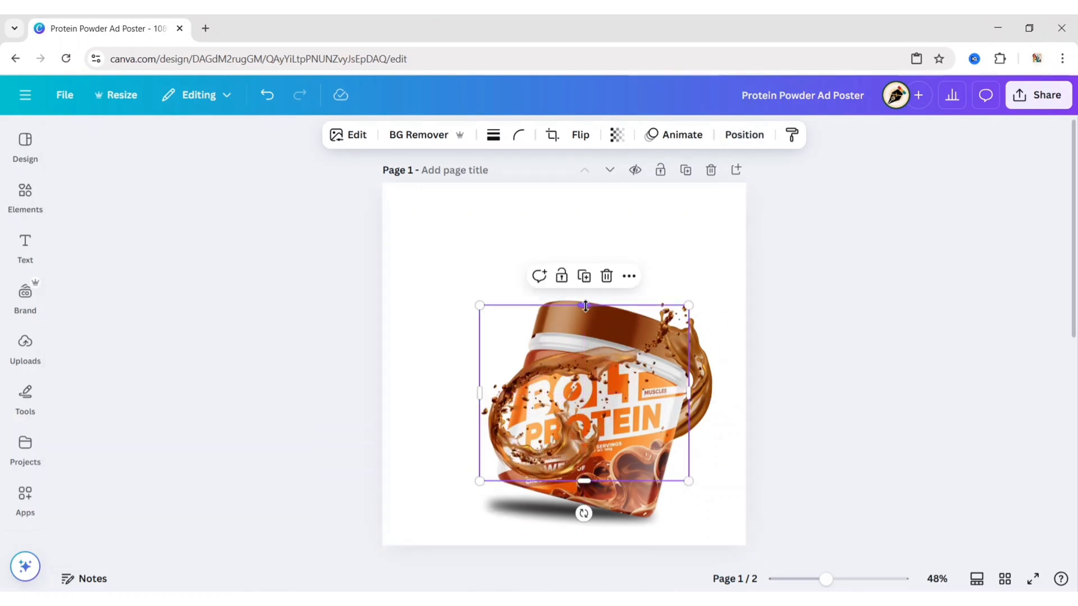
{"action": "left_click_drag", "start_coordinate": [585, 306], "coordinate": [591, 393]}
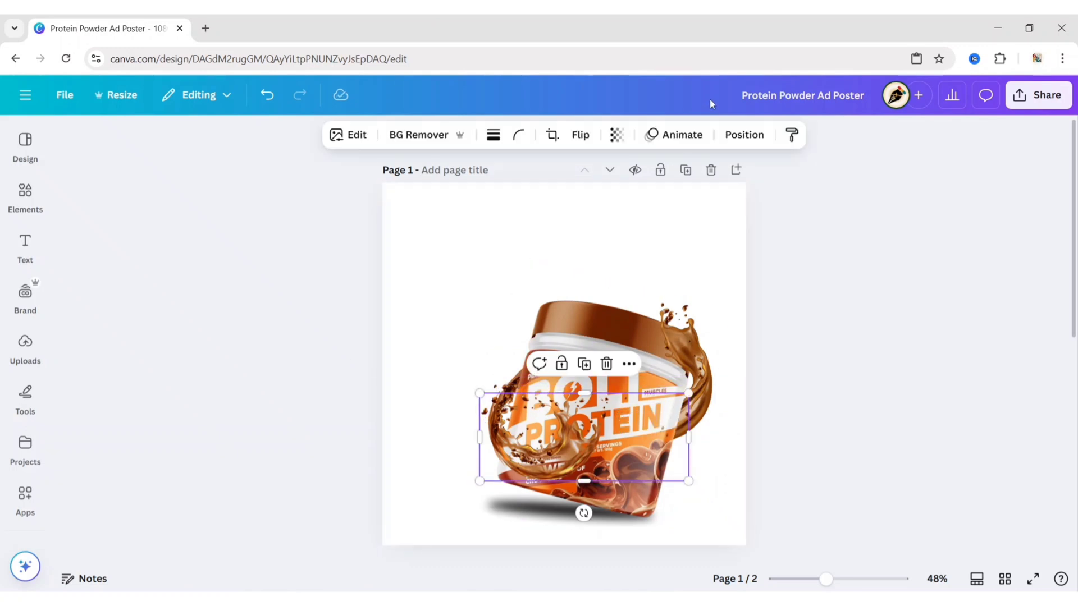
Step: Select the curled splash behind the jar from the layers and crop its right end so it no longer extends past the jar
{"action": "left_click", "coordinate": [743, 135]}
{"action": "left_click", "coordinate": [256, 178]}
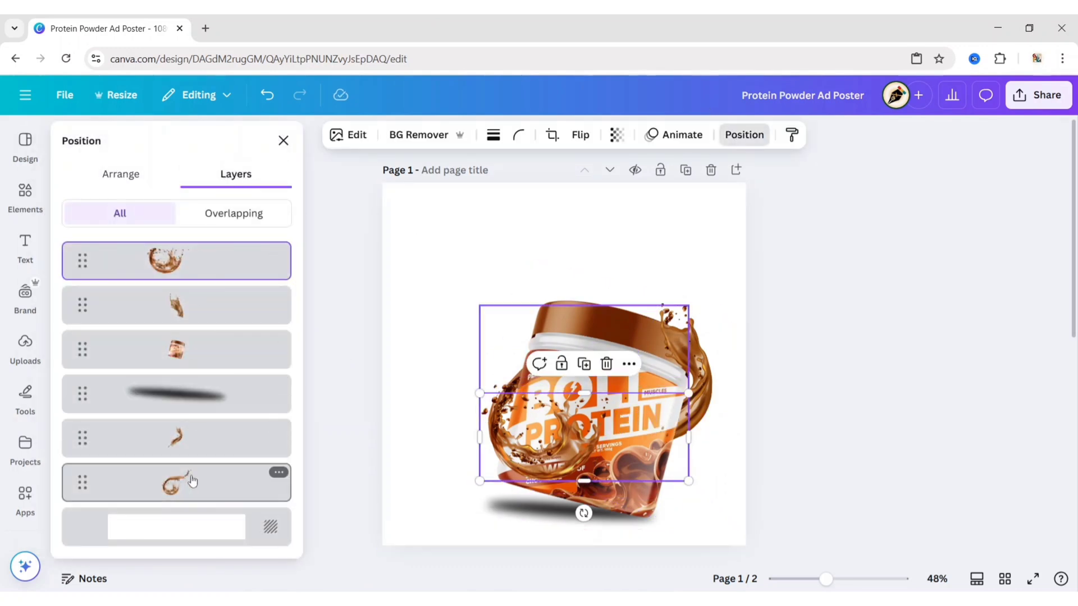
{"action": "left_click", "coordinate": [192, 481]}
{"action": "left_click", "coordinate": [284, 140]}
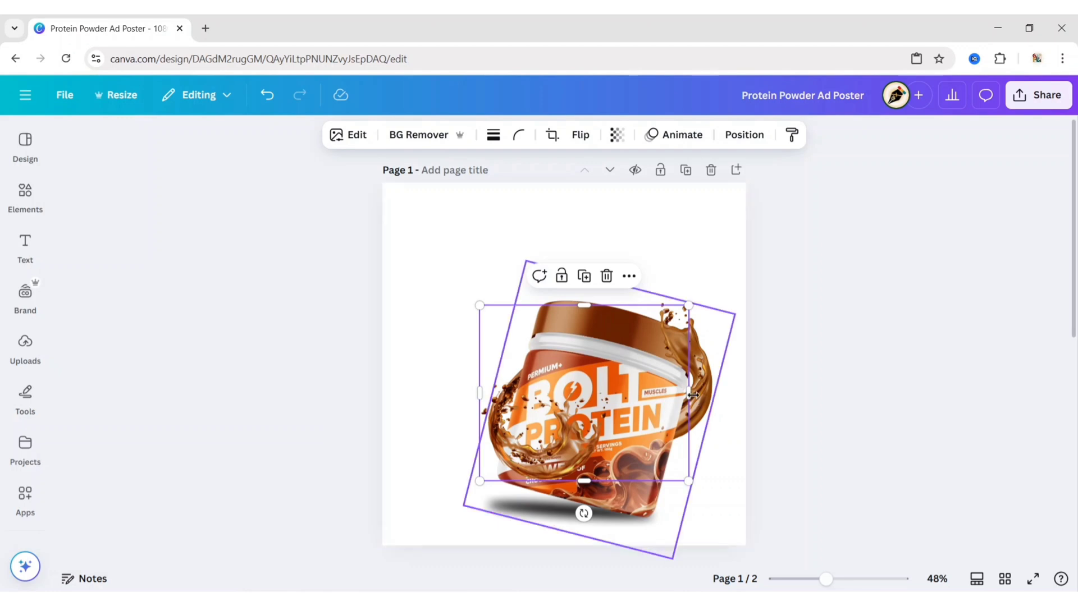
{"action": "left_click_drag", "start_coordinate": [693, 394], "coordinate": [642, 405]}
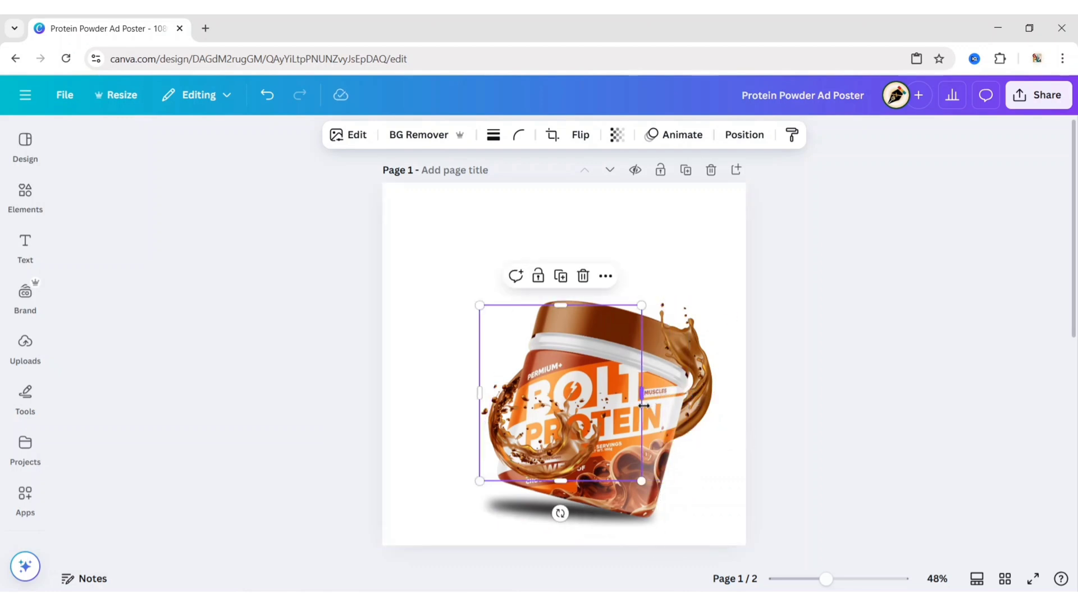
{"action": "left_click", "coordinate": [321, 373]}
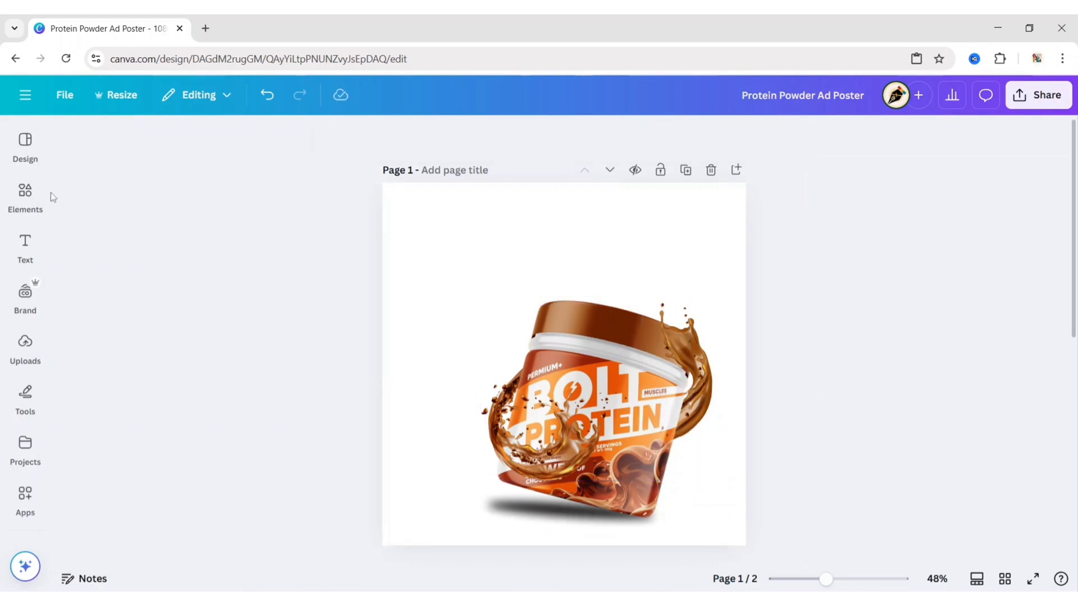
Step: Search the elements for "cocoa powder bowl" photos and add the overhead shot of a cocoa bowl on a pale stone surface
{"action": "left_click", "coordinate": [26, 194]}
{"action": "left_click", "coordinate": [69, 135]}
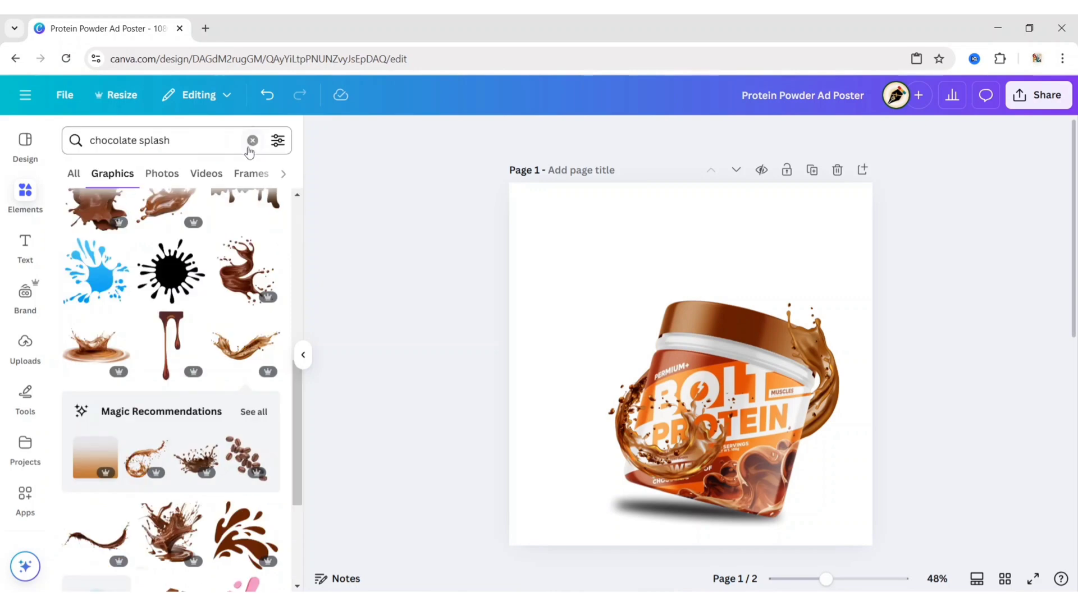
{"action": "left_click", "coordinate": [250, 144]}
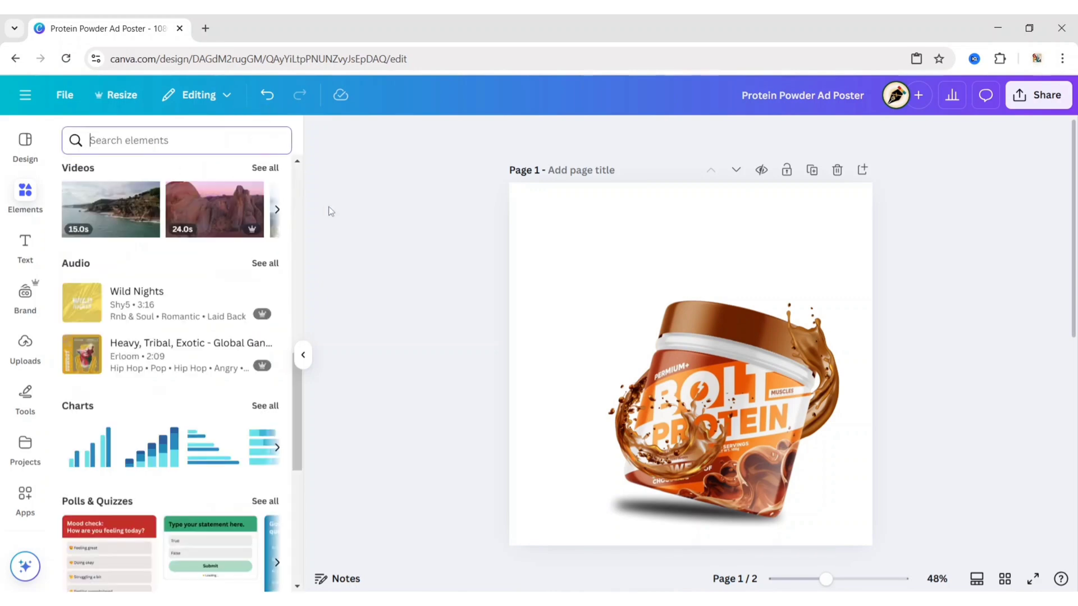
{"action": "type", "text": "cocoa powder"}
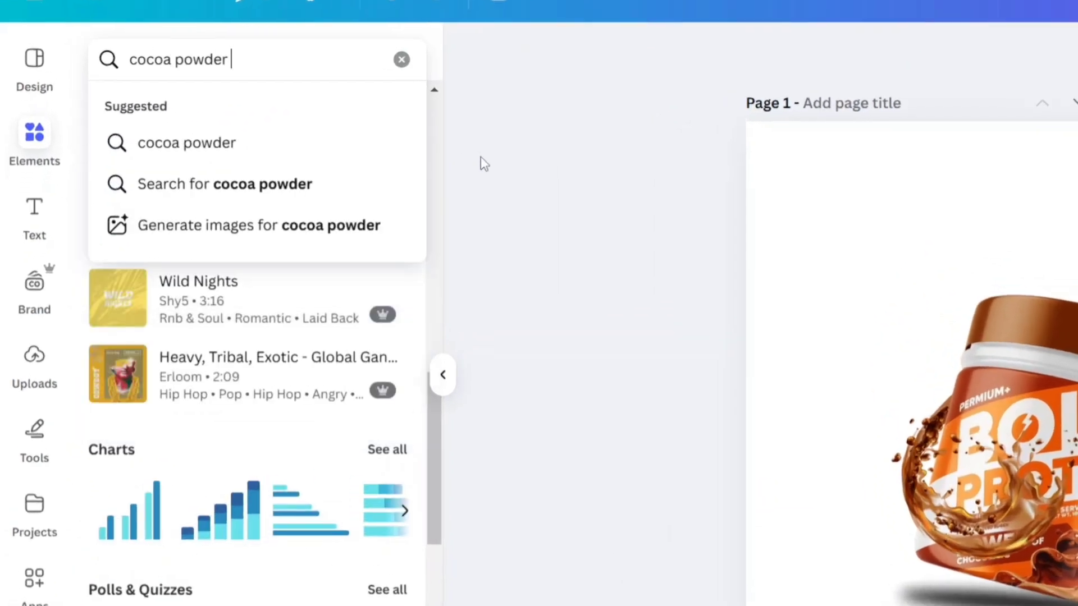
{"action": "type", "text": " bowl"}
{"action": "key", "text": "Return"}
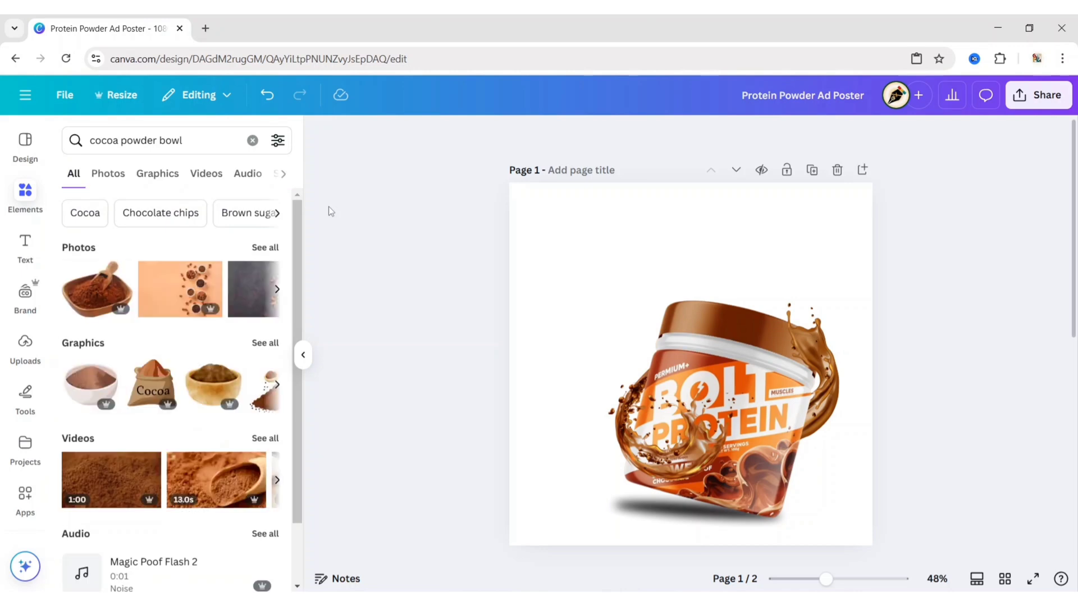
{"action": "left_click", "coordinate": [109, 174]}
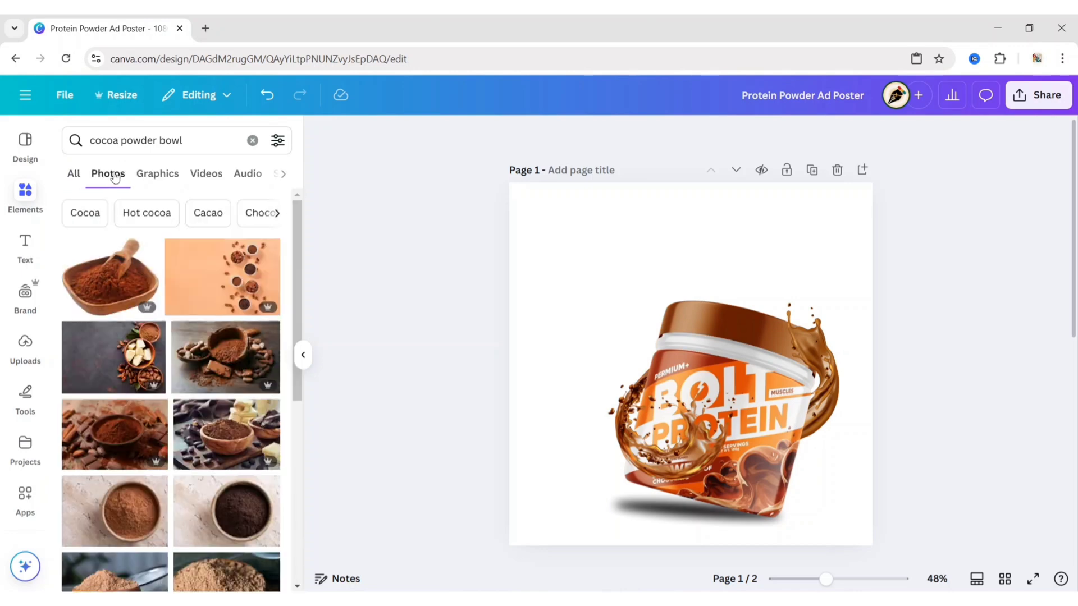
{"action": "scroll", "coordinate": [113, 265], "scroll_direction": "down", "scroll_amount": 4}
{"action": "left_click", "coordinate": [113, 292]}
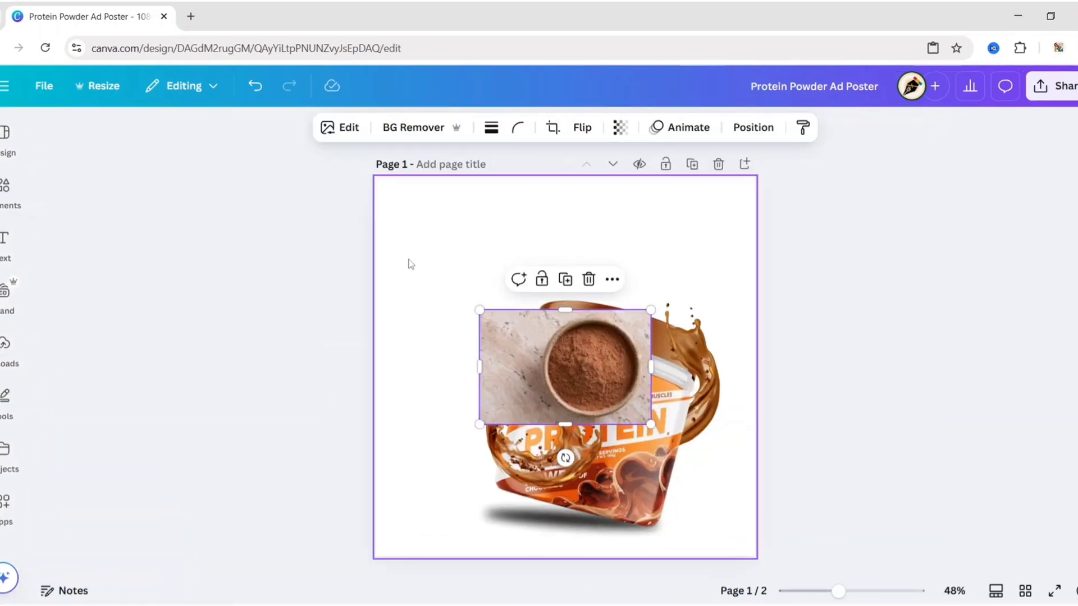
Step: Remove the cocoa bowl photo's background, crop it to about 338 × 326 px and place it over the jar's lower right
{"action": "left_click", "coordinate": [426, 128]}
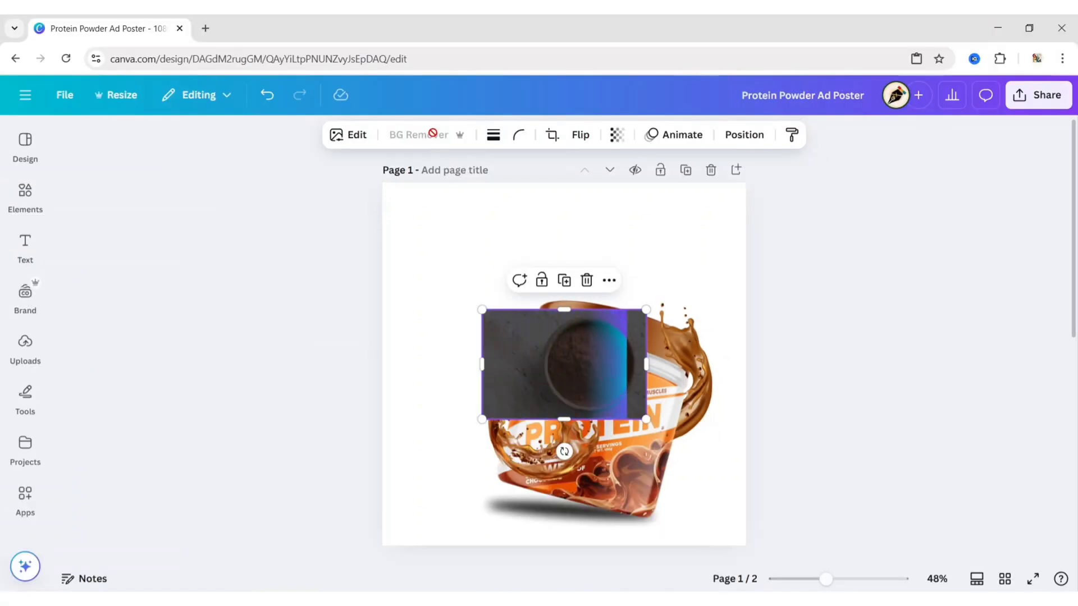
{"action": "left_click_drag", "start_coordinate": [477, 367], "coordinate": [679, 465]}
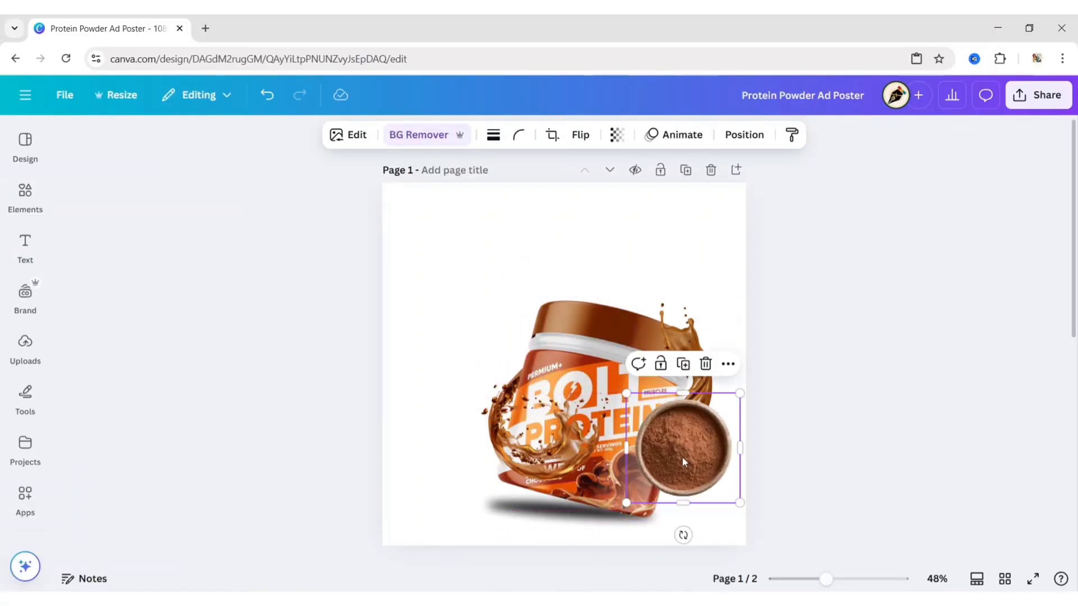
Step: Send the cocoa bowl to the back and shift it slightly left so it is tucked behind the jar
{"action": "left_click", "coordinate": [744, 134]}
{"action": "left_click", "coordinate": [121, 148]}
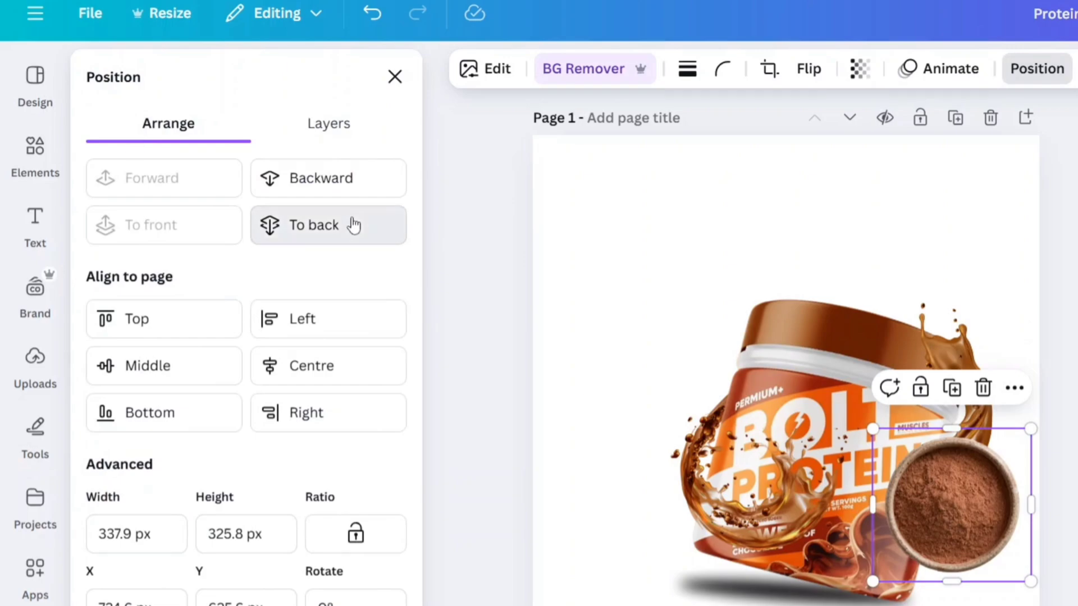
{"action": "left_click", "coordinate": [299, 226]}
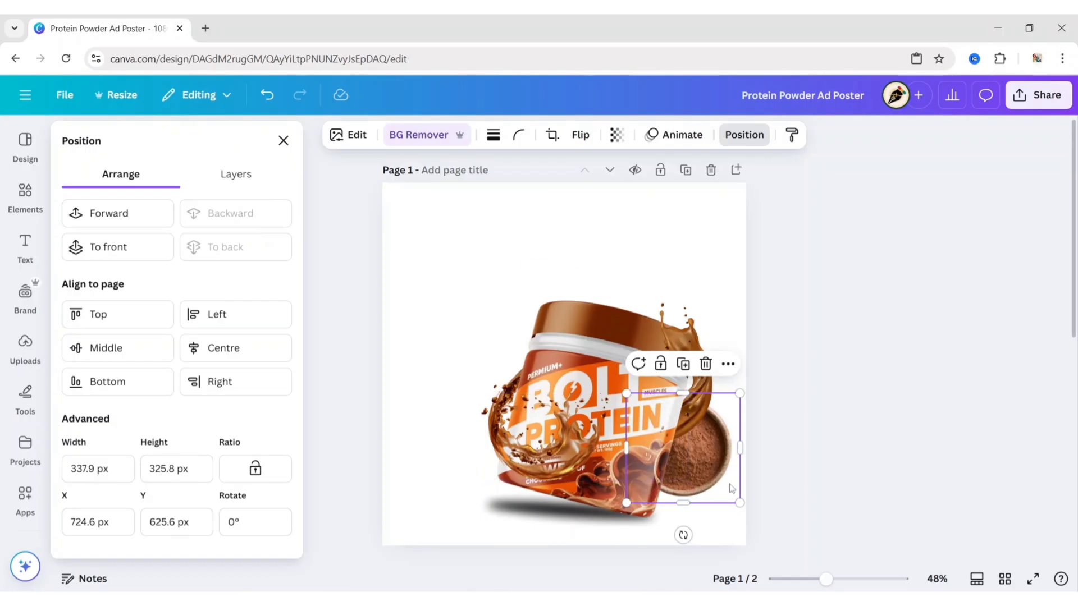
{"action": "left_click_drag", "start_coordinate": [731, 489], "coordinate": [719, 485]}
{"action": "left_click", "coordinate": [847, 365]}
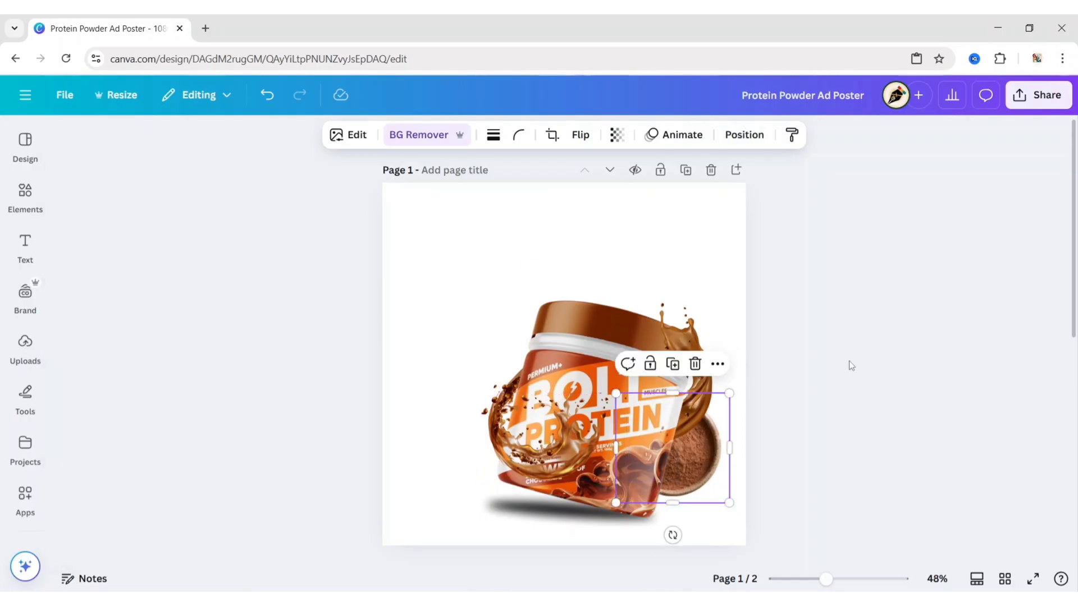
Step: Search the elements for "chocolate" photos and add the picture of three stacked milk chocolate pieces on white
{"action": "left_click", "coordinate": [25, 196]}
{"action": "left_click", "coordinate": [258, 142]}
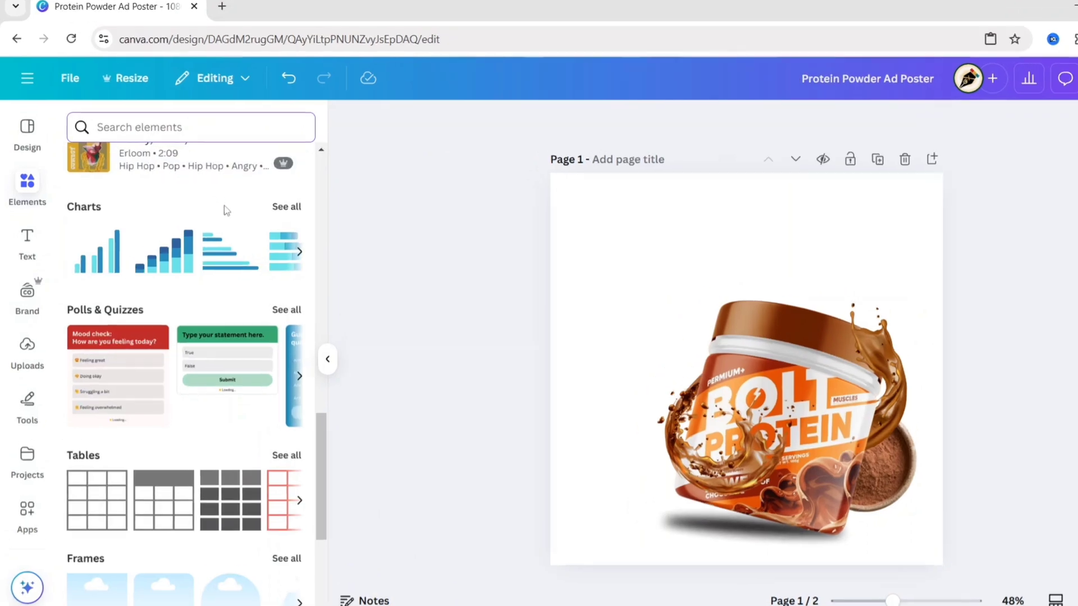
{"action": "type", "text": "chocolate"}
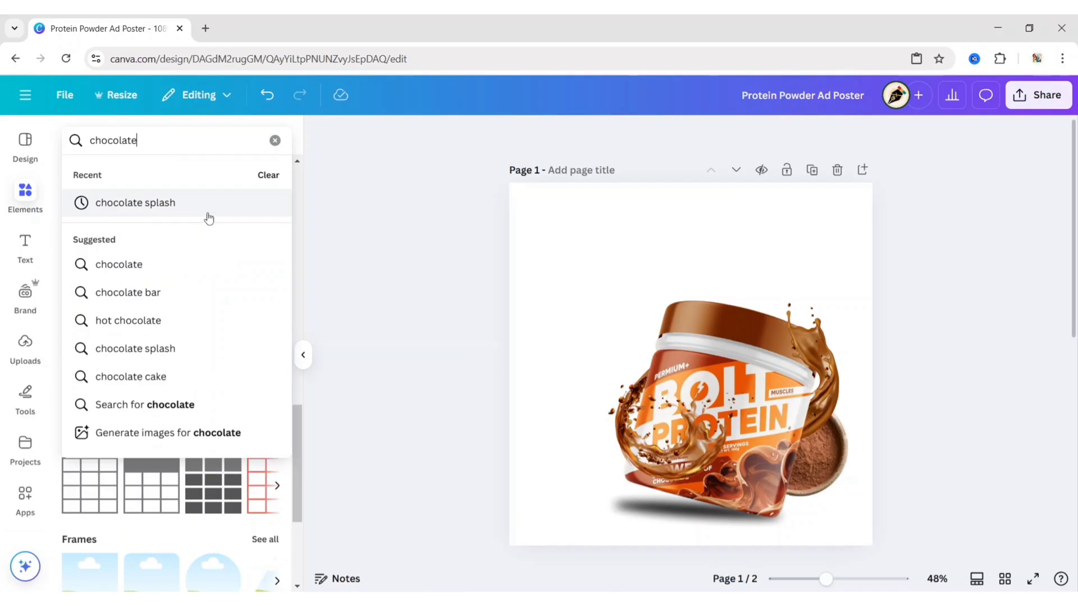
{"action": "key", "text": "Return"}
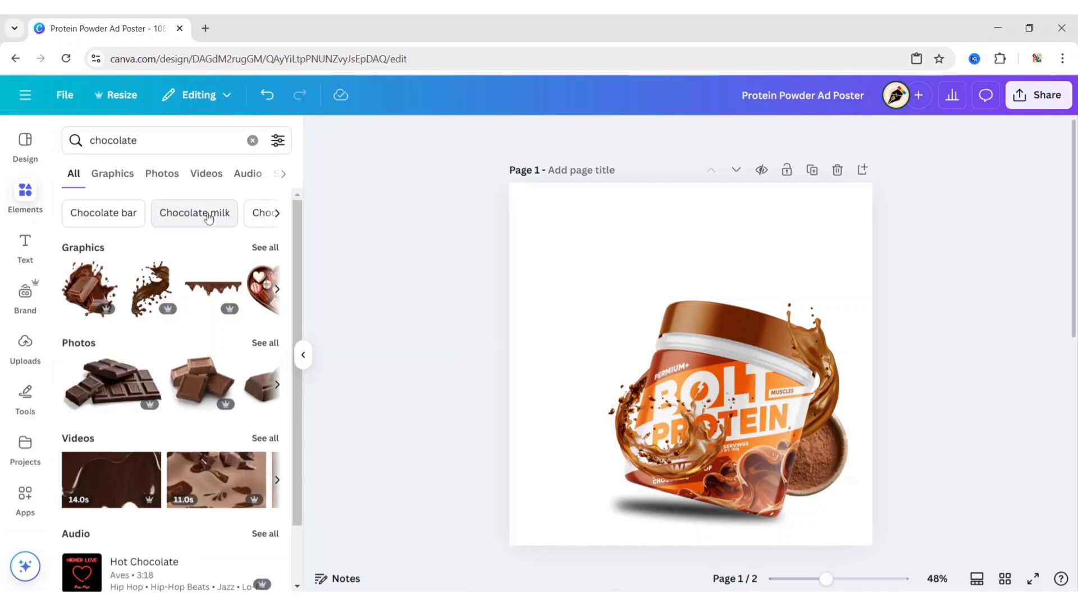
{"action": "left_click", "coordinate": [163, 175]}
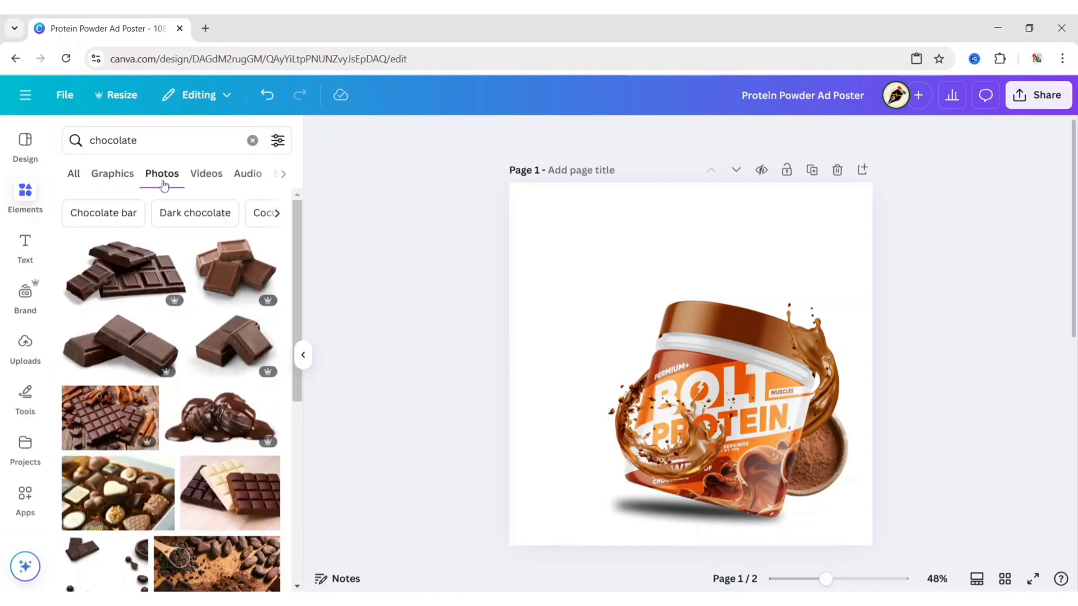
{"action": "scroll", "coordinate": [149, 401], "scroll_direction": "down", "scroll_amount": 5}
{"action": "scroll", "coordinate": [148, 401], "scroll_direction": "down", "scroll_amount": 15}
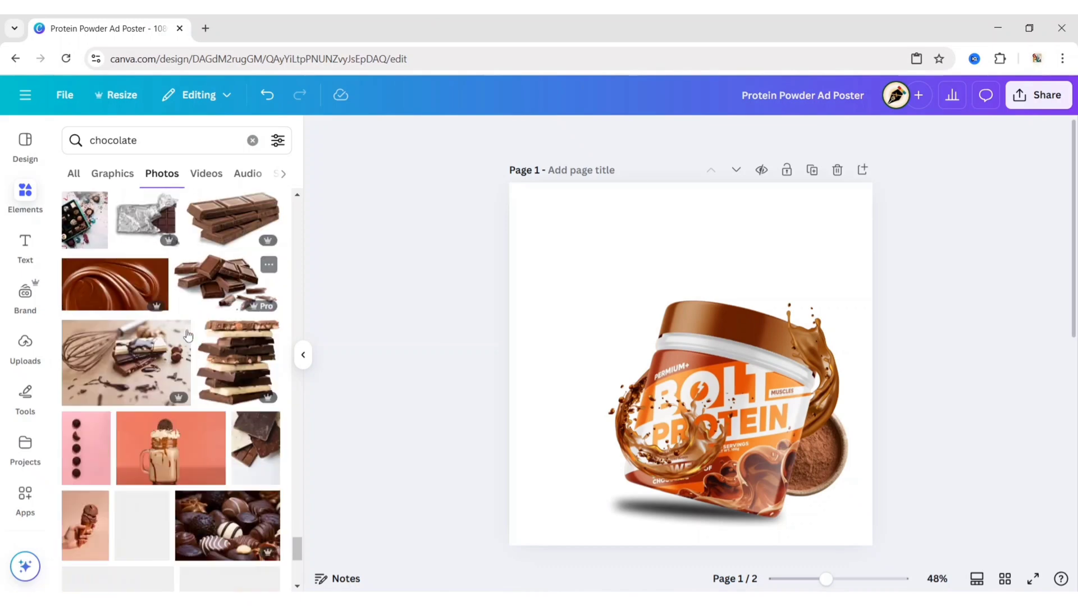
{"action": "left_click", "coordinate": [227, 390]}
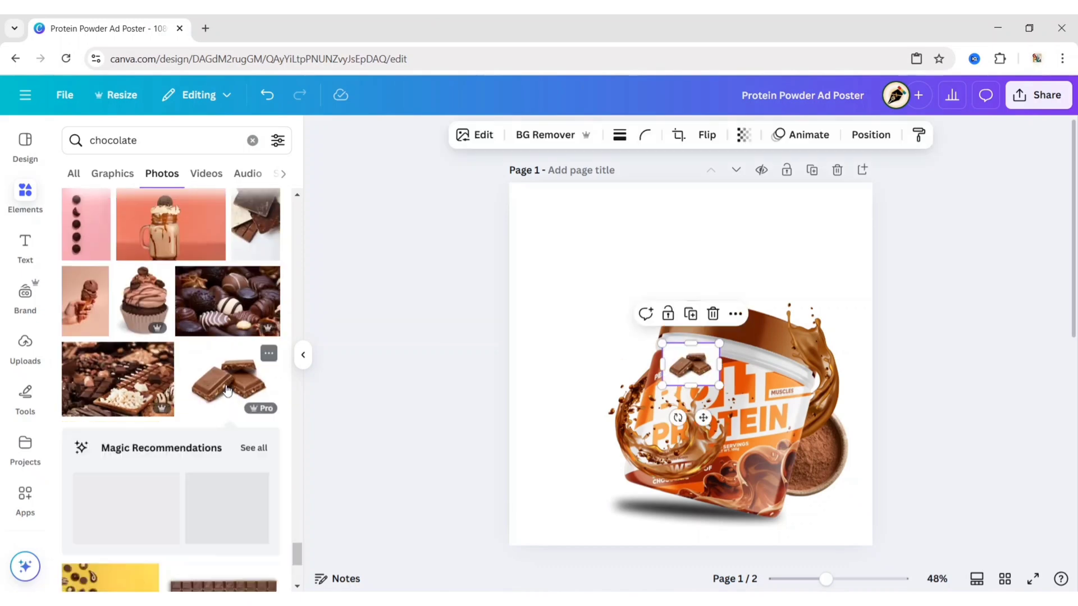
{"action": "left_click", "coordinate": [303, 354]}
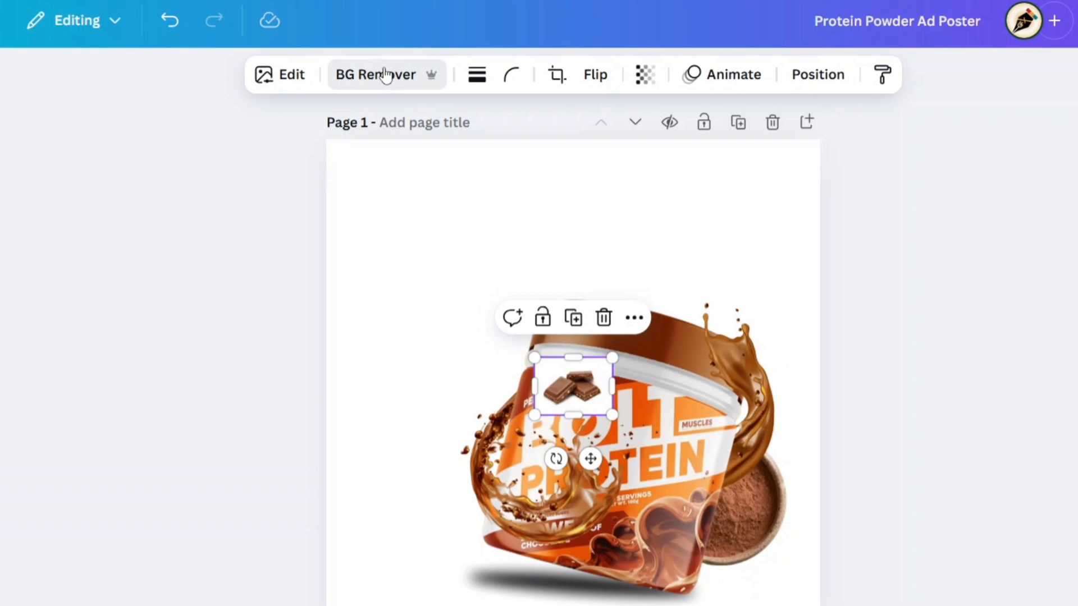
Step: Remove the chocolate photo's background and use Magic Eraser to erase the upper and right pieces, keeping only the left one
{"action": "left_click", "coordinate": [424, 135]}
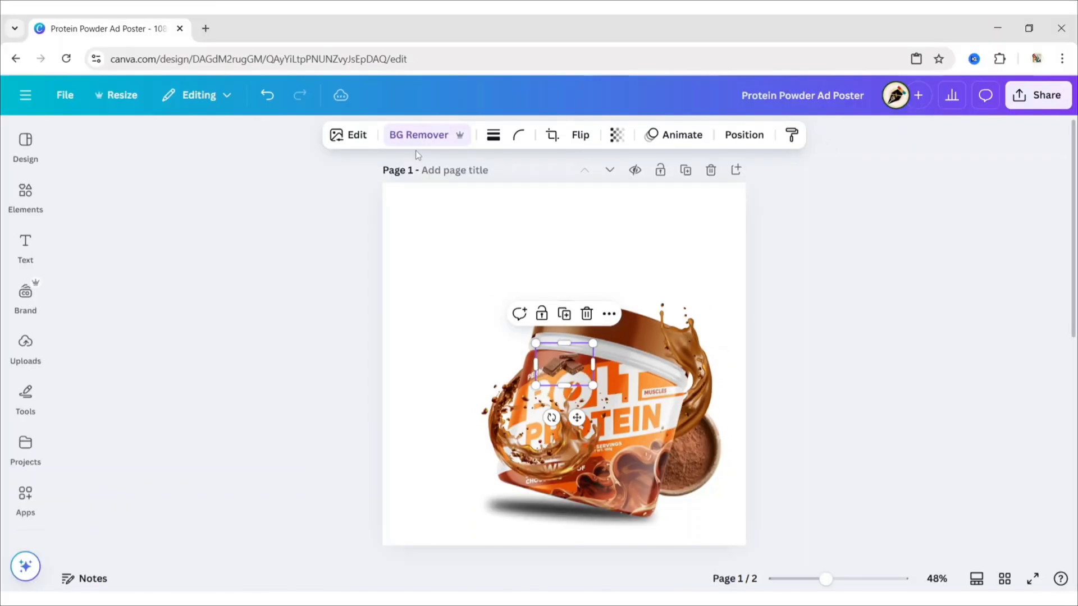
{"action": "left_click", "coordinate": [349, 134]}
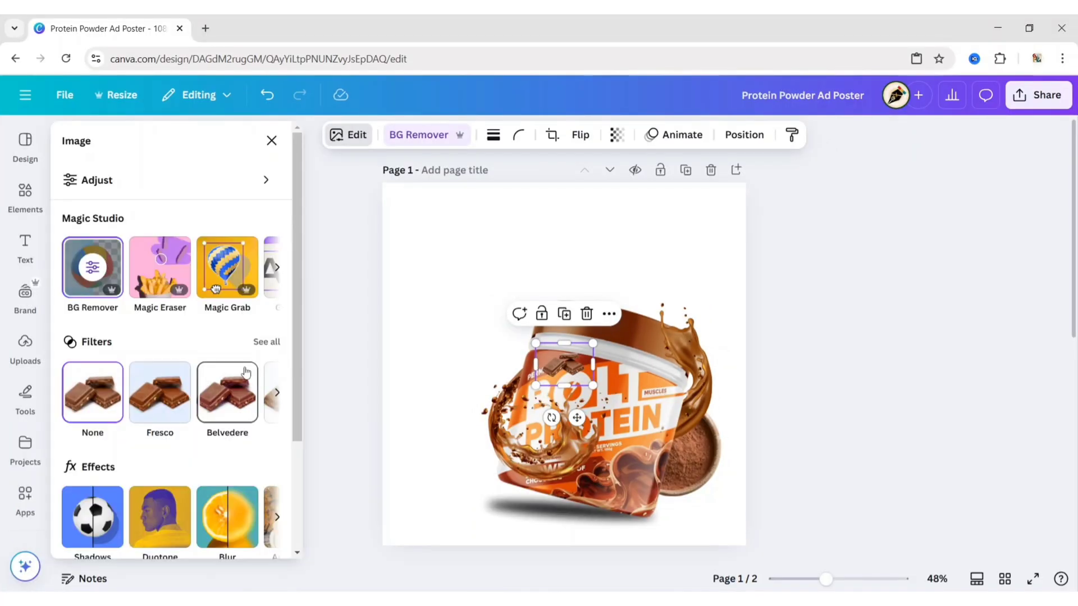
{"action": "left_click", "coordinate": [160, 266]}
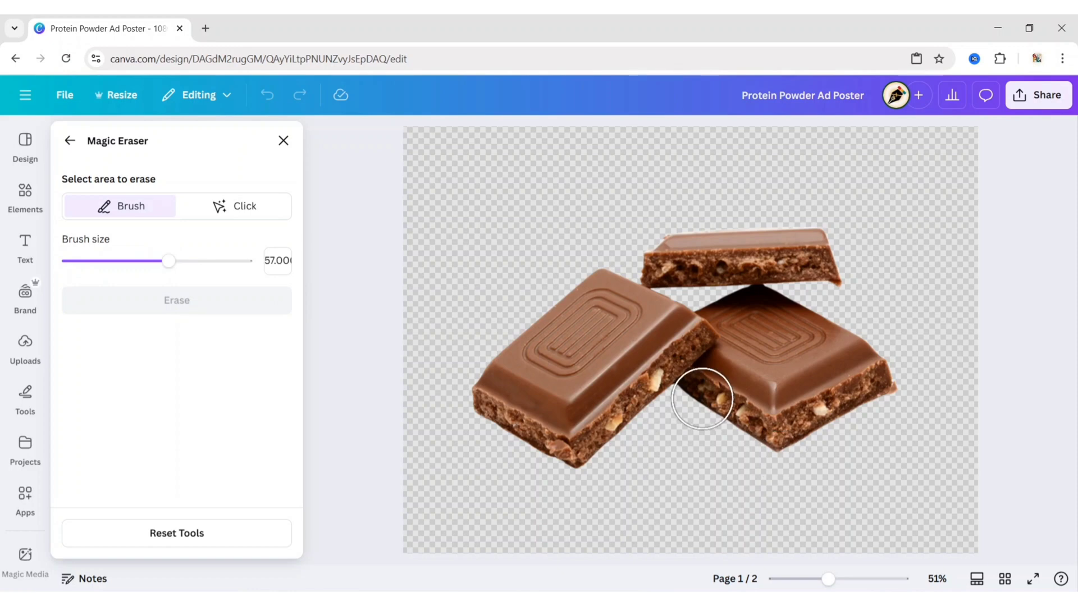
{"action": "left_click_drag", "start_coordinate": [702, 399], "coordinate": [746, 355]}
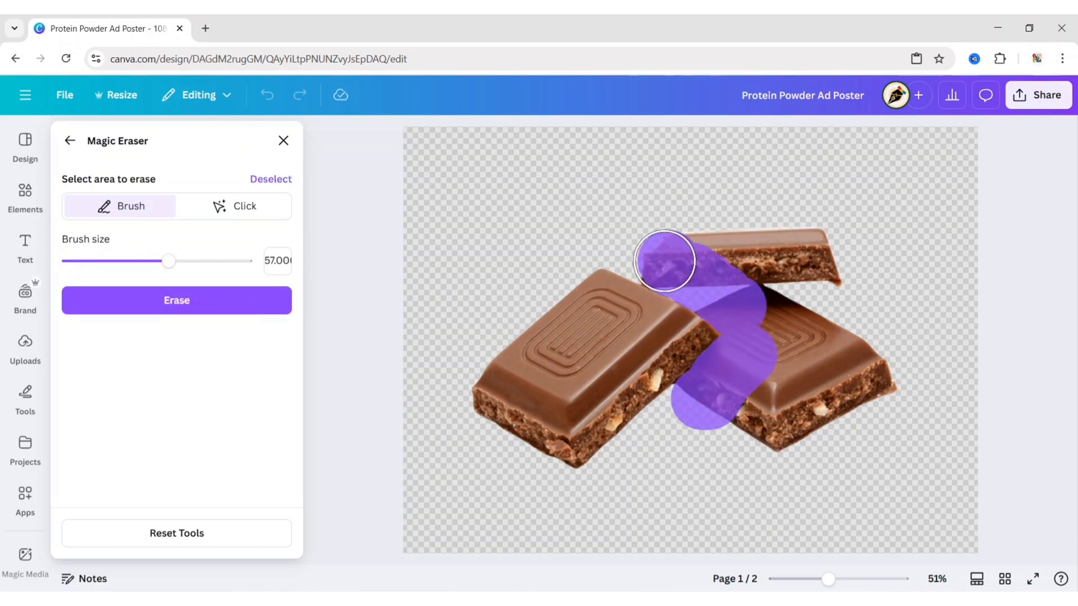
{"action": "mouse_move", "coordinate": [682, 274]}
{"action": "left_mouse_down"}
{"action": "mouse_move", "coordinate": [767, 412]}
{"action": "mouse_move", "coordinate": [823, 395]}
{"action": "mouse_move", "coordinate": [863, 401]}
{"action": "mouse_move", "coordinate": [773, 356]}
{"action": "mouse_move", "coordinate": [821, 345]}
{"action": "mouse_move", "coordinate": [816, 281]}
{"action": "mouse_move", "coordinate": [695, 235]}
{"action": "mouse_move", "coordinate": [809, 261]}
{"action": "mouse_move", "coordinate": [866, 321]}
{"action": "left_mouse_up"}
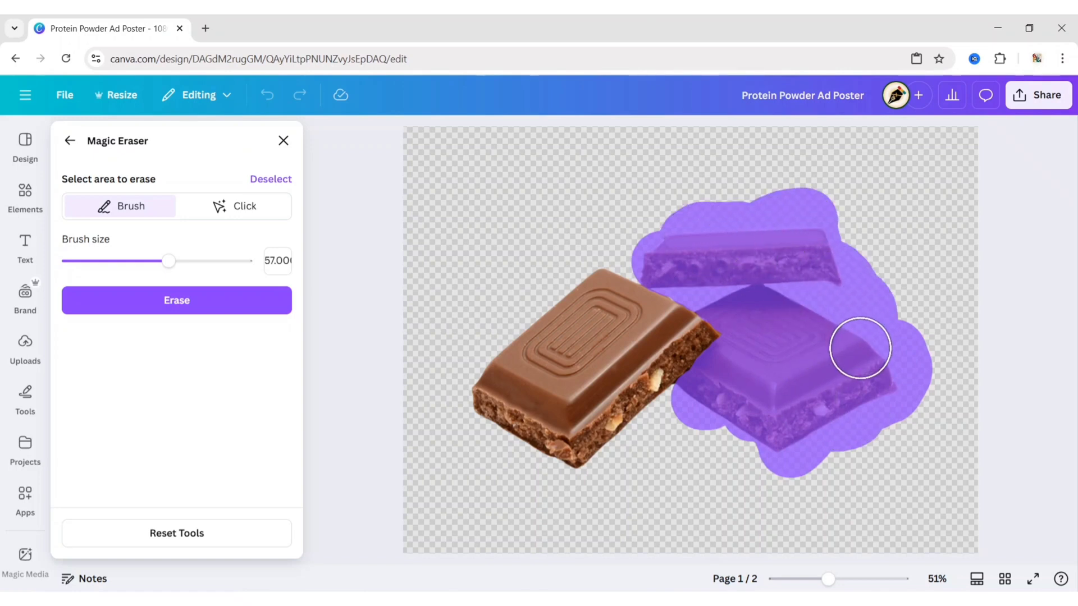
{"action": "left_click", "coordinate": [188, 302]}
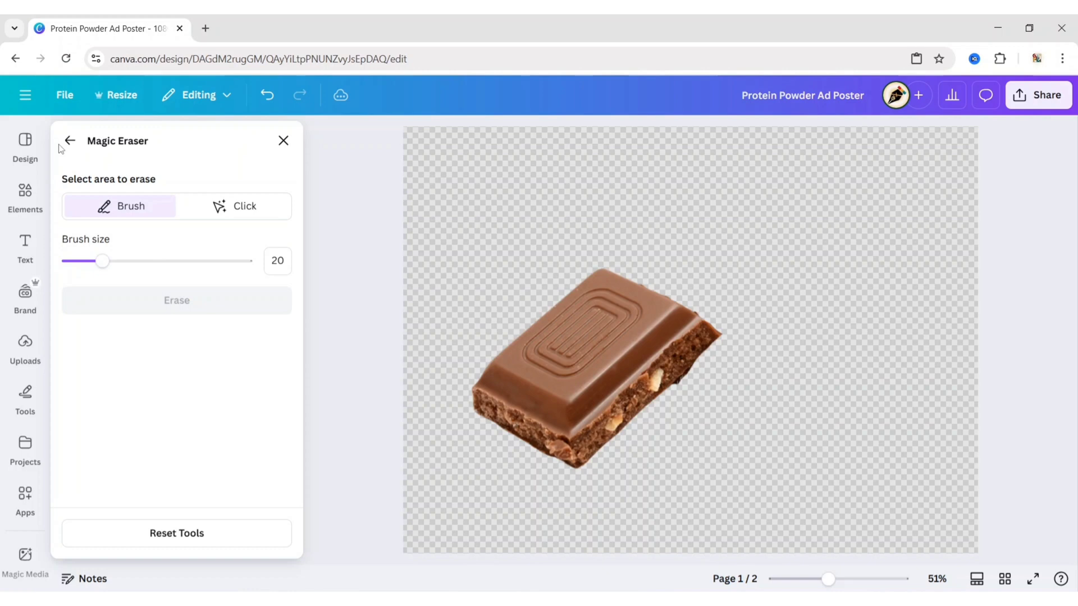
{"action": "left_click", "coordinate": [70, 141]}
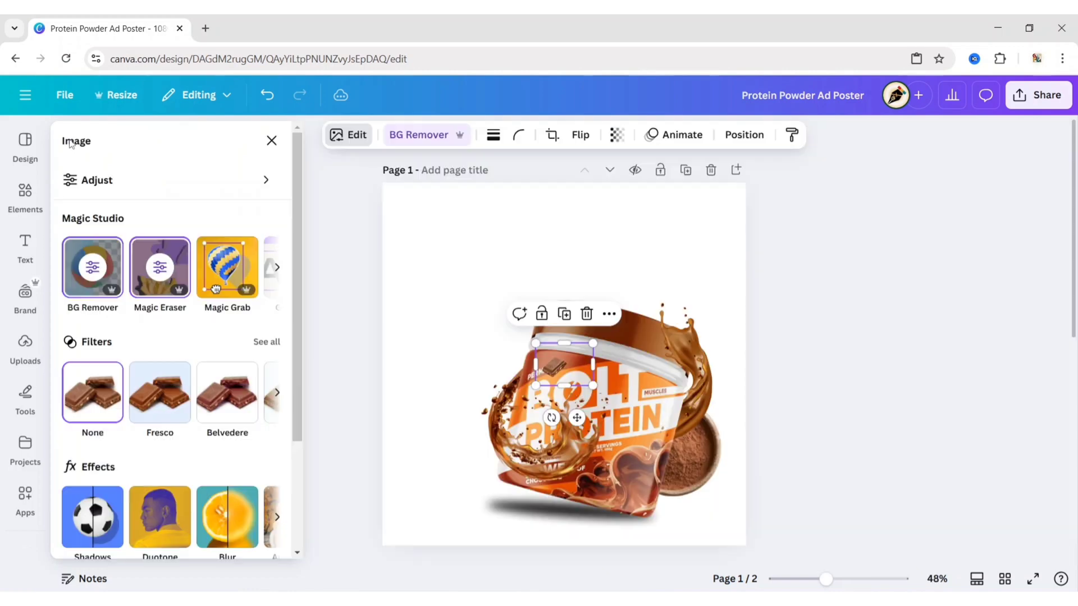
{"action": "left_click", "coordinate": [269, 140]}
Step: Enlarge the chocolate piece, rotate it clockwise and position it at the jar's right edge above the cocoa bowl
{"action": "left_click_drag", "start_coordinate": [593, 370], "coordinate": [626, 441]}
{"action": "left_click_drag", "start_coordinate": [565, 402], "coordinate": [656, 414]}
{"action": "left_click_drag", "start_coordinate": [672, 483], "coordinate": [650, 480]}
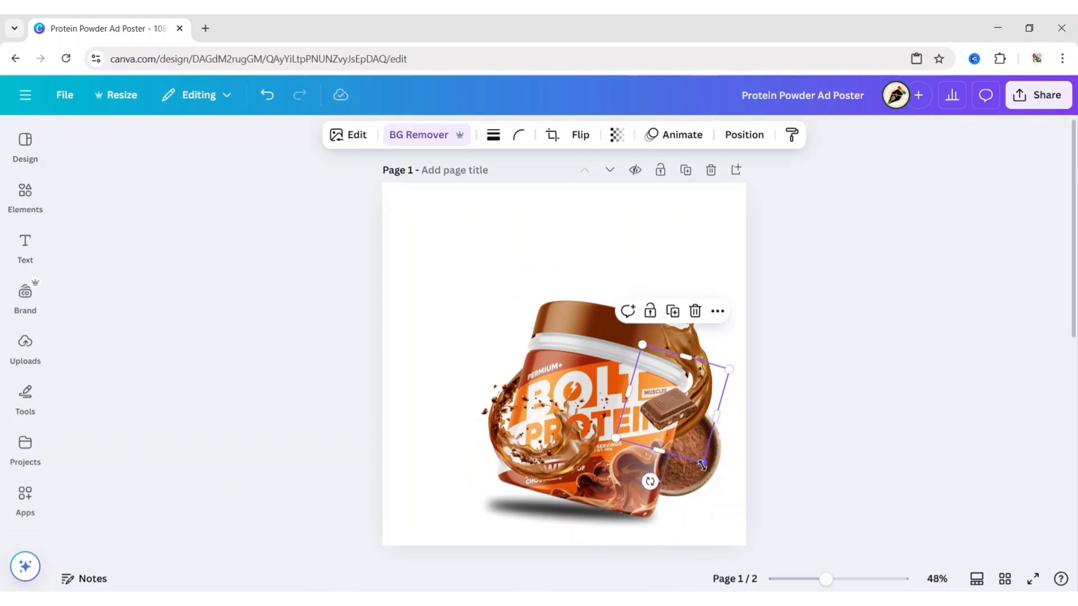
{"action": "left_click_drag", "start_coordinate": [677, 411], "coordinate": [679, 416]}
{"action": "left_click_drag", "start_coordinate": [704, 467], "coordinate": [701, 463]}
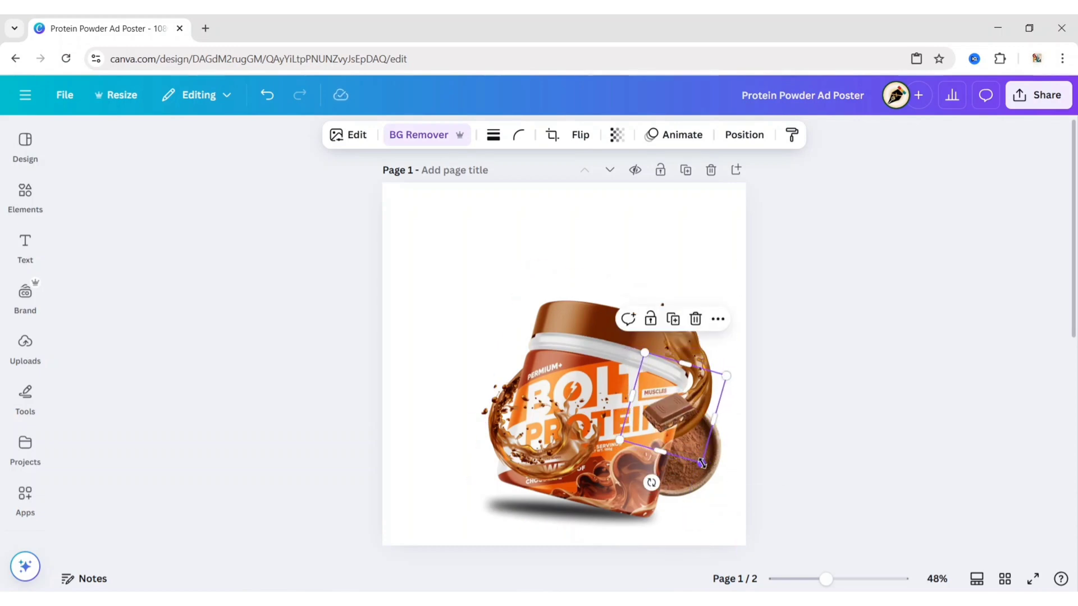
Step: Place a copy of the chocolate piece at the jar's upper-left edge, flipped horizontally and rotated counterclockwise
{"action": "left_click_drag", "start_coordinate": [672, 414], "coordinate": [537, 358]}
{"action": "left_click", "coordinate": [580, 135]}
{"action": "left_click", "coordinate": [575, 172]}
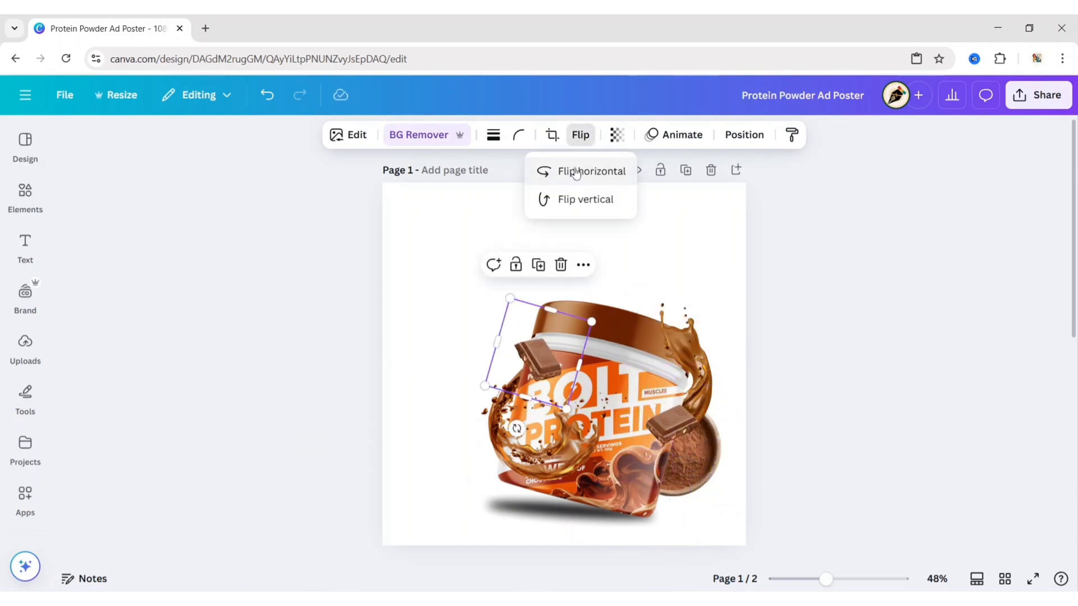
{"action": "left_click_drag", "start_coordinate": [567, 410], "coordinate": [520, 421]}
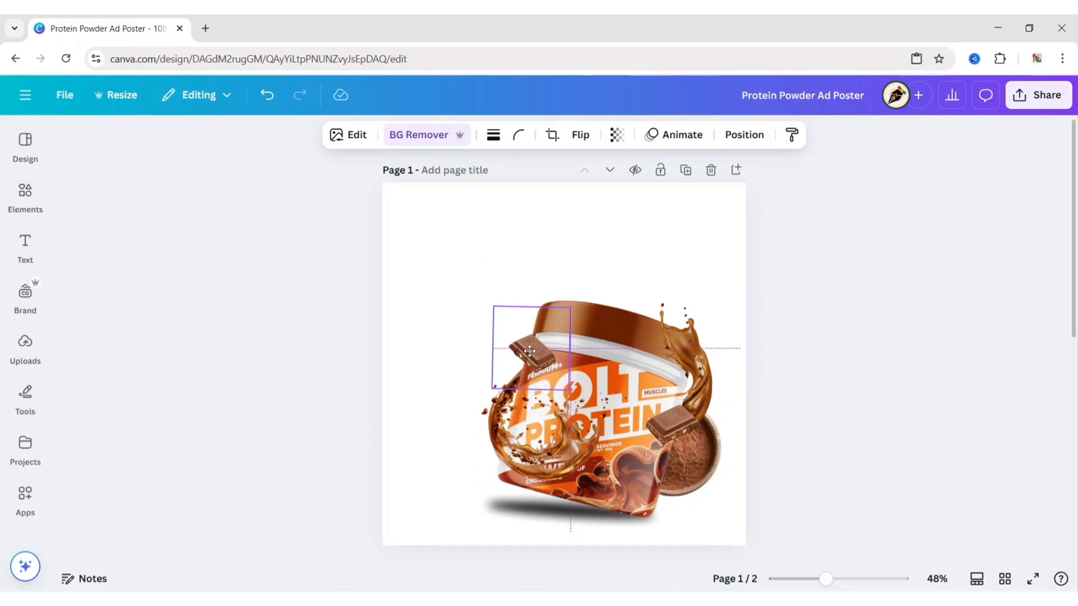
{"action": "left_click", "coordinate": [269, 352]}
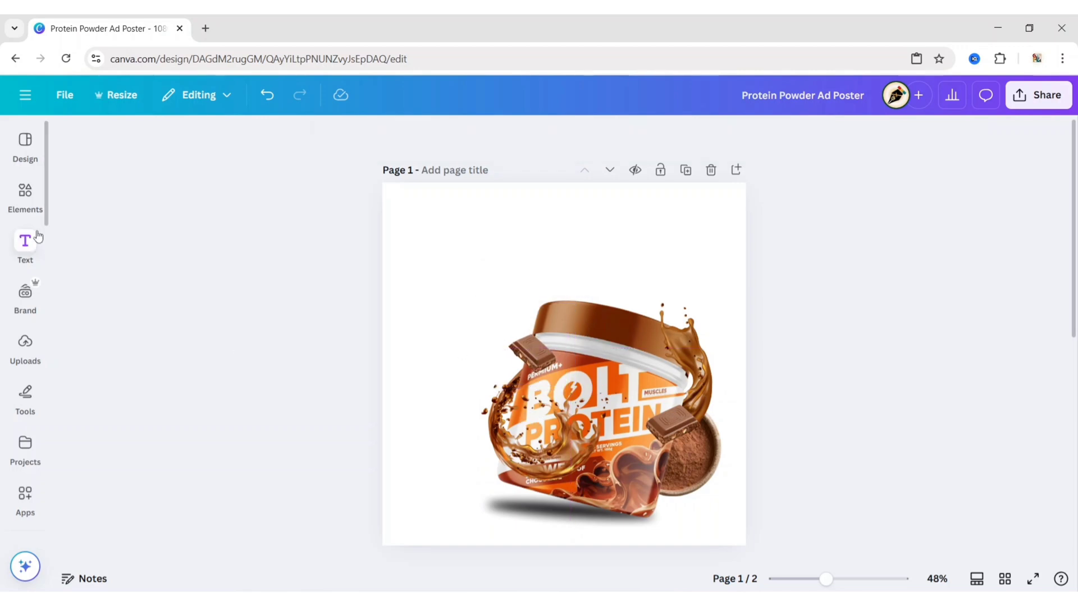
Step: Search the element graphics for "orange tag" and add the orange ribbon with the curled red end
{"action": "left_click", "coordinate": [30, 196]}
{"action": "left_click", "coordinate": [252, 140]}
{"action": "type", "text": "orange"}
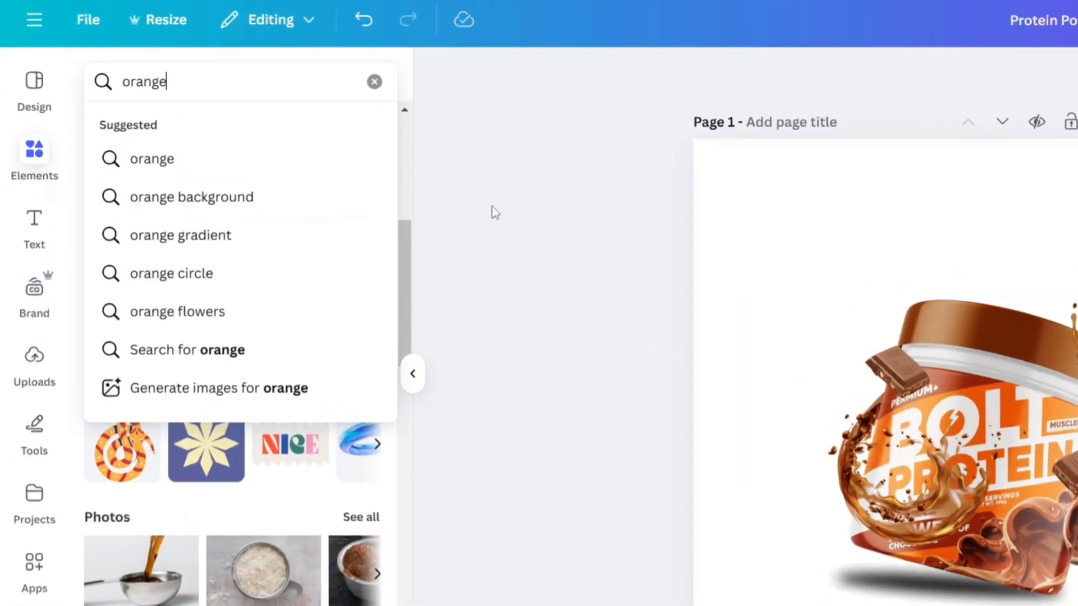
{"action": "type", "text": " tag"}
{"action": "key", "text": "Return"}
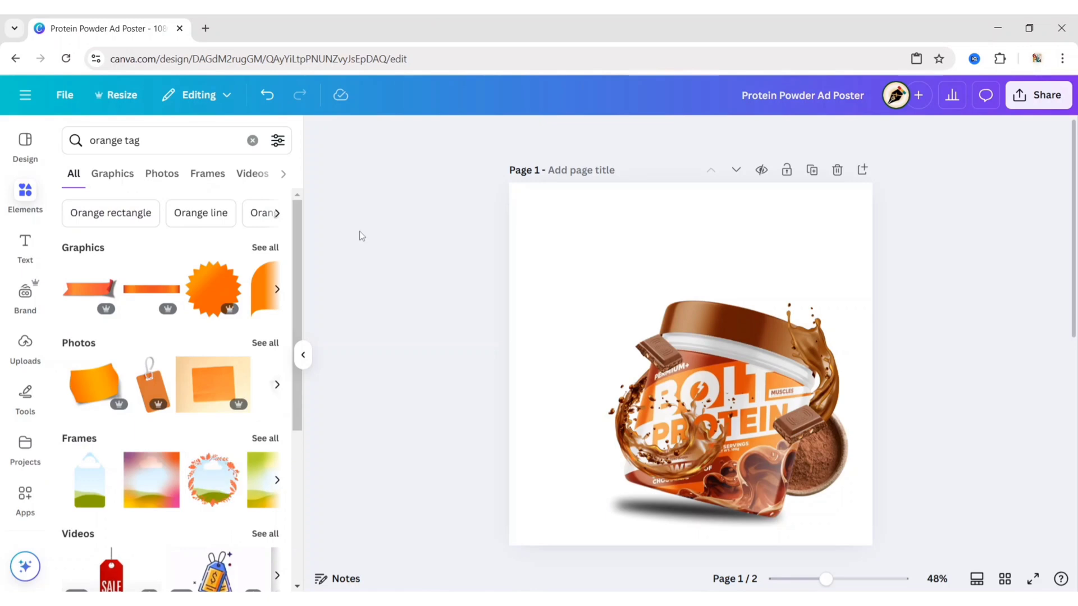
{"action": "left_click", "coordinate": [154, 128]}
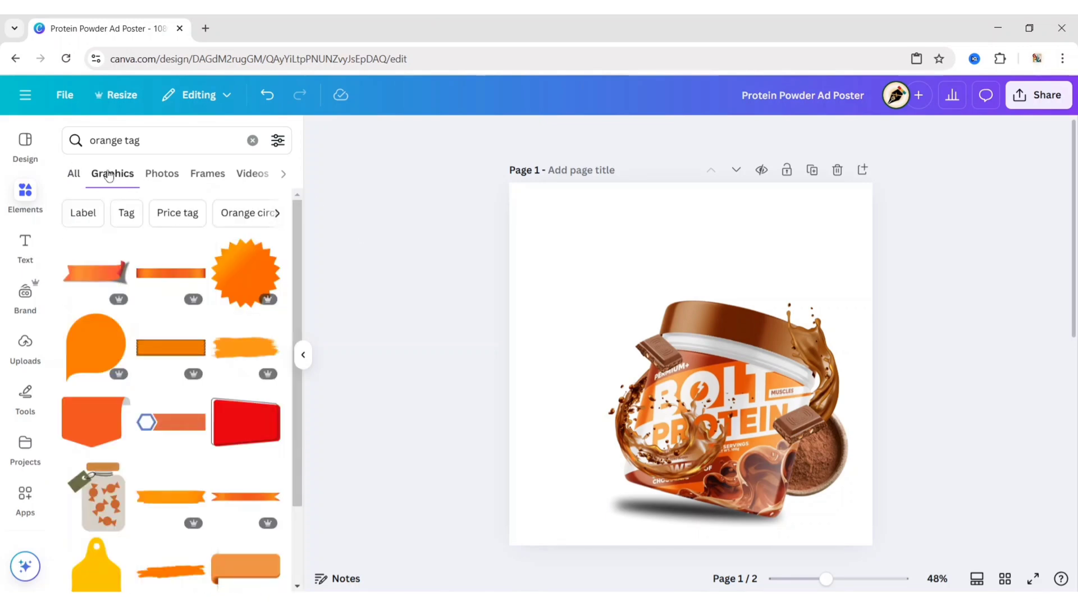
{"action": "left_click", "coordinate": [94, 273]}
{"action": "left_click", "coordinate": [303, 355]}
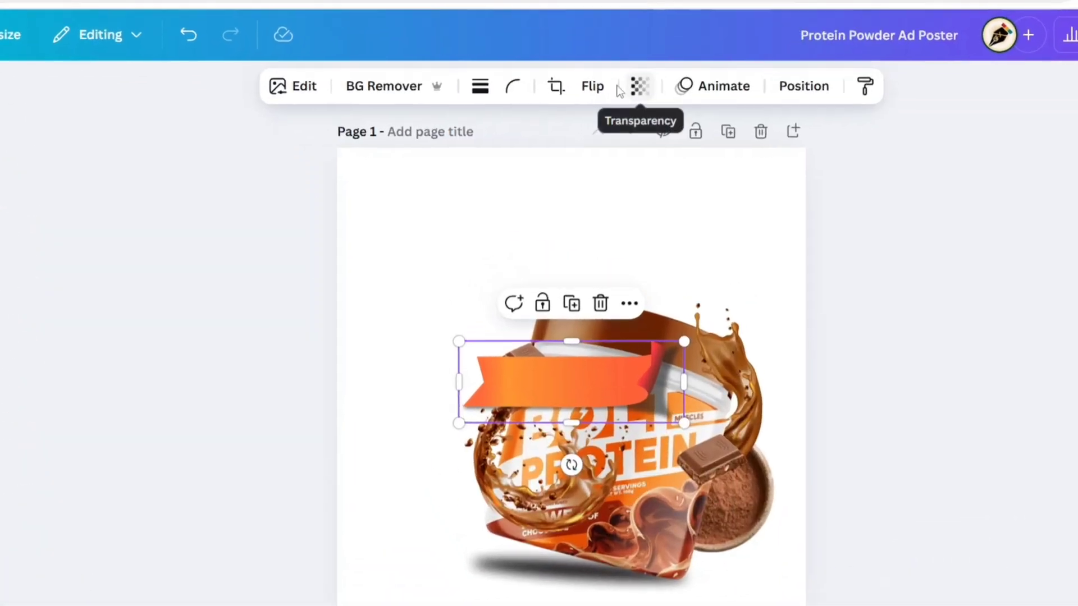
Step: Flip the orange ribbon horizontally and move it to the jar's left side, overlapping the label
{"action": "left_click", "coordinate": [580, 134]}
{"action": "left_click", "coordinate": [586, 173]}
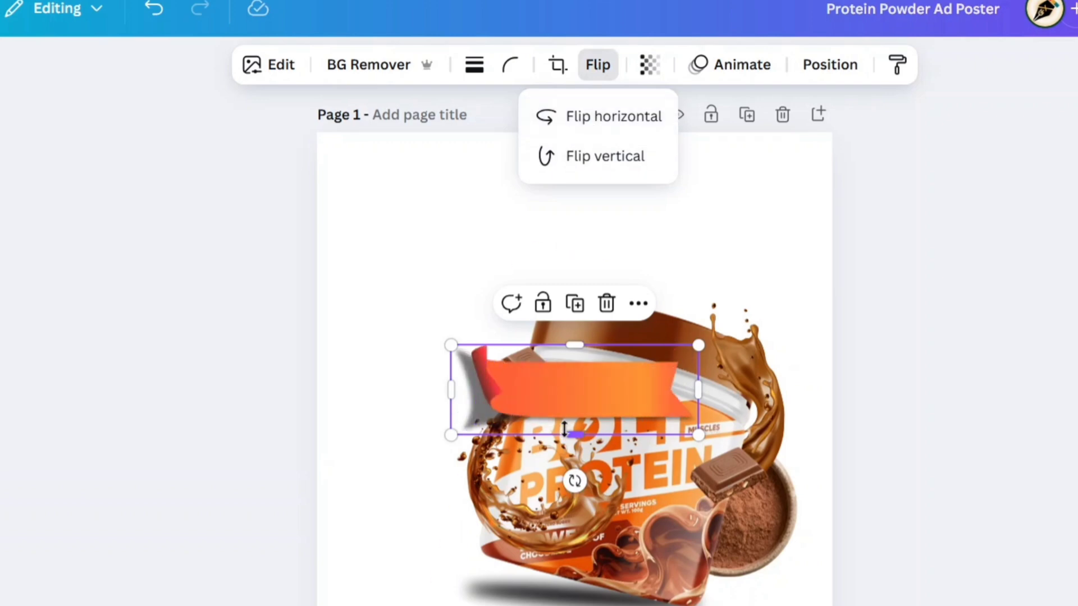
{"action": "left_click_drag", "start_coordinate": [583, 397], "coordinate": [485, 425]}
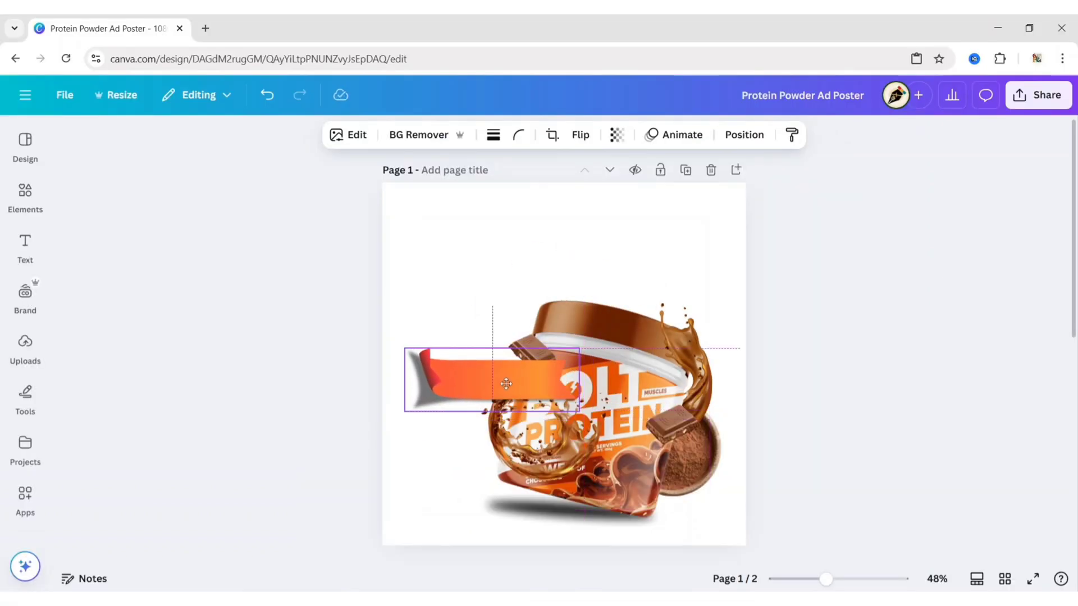
{"action": "left_click_drag", "start_coordinate": [506, 383], "coordinate": [505, 382]}
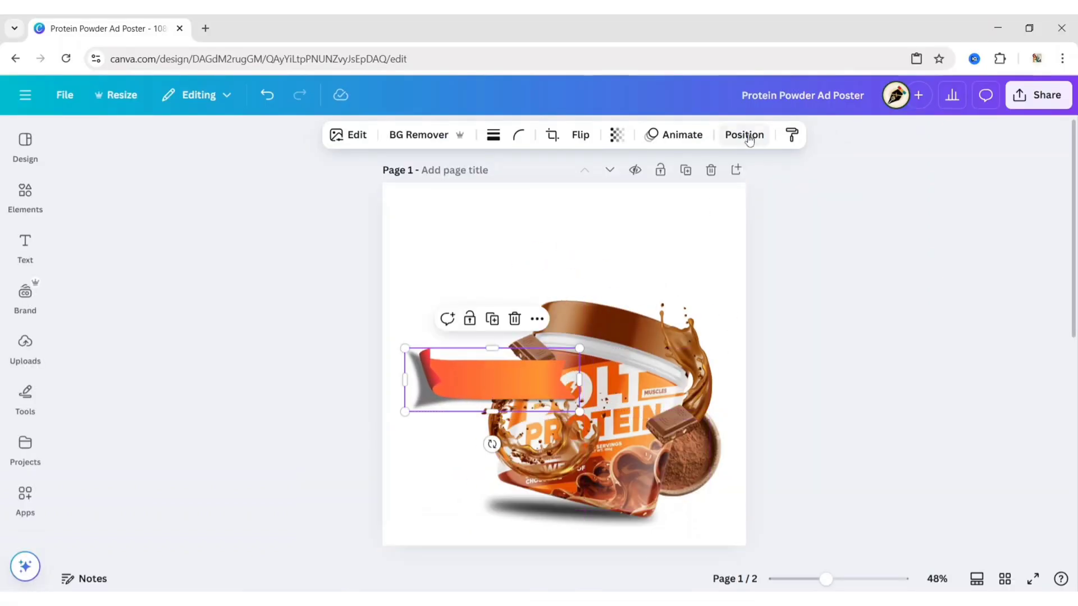
Step: Move the orange ribbon back in the layer order so it sits behind the jar and splash
{"action": "left_click", "coordinate": [743, 134]}
{"action": "left_click", "coordinate": [245, 231]}
{"action": "left_click", "coordinate": [295, 133]}
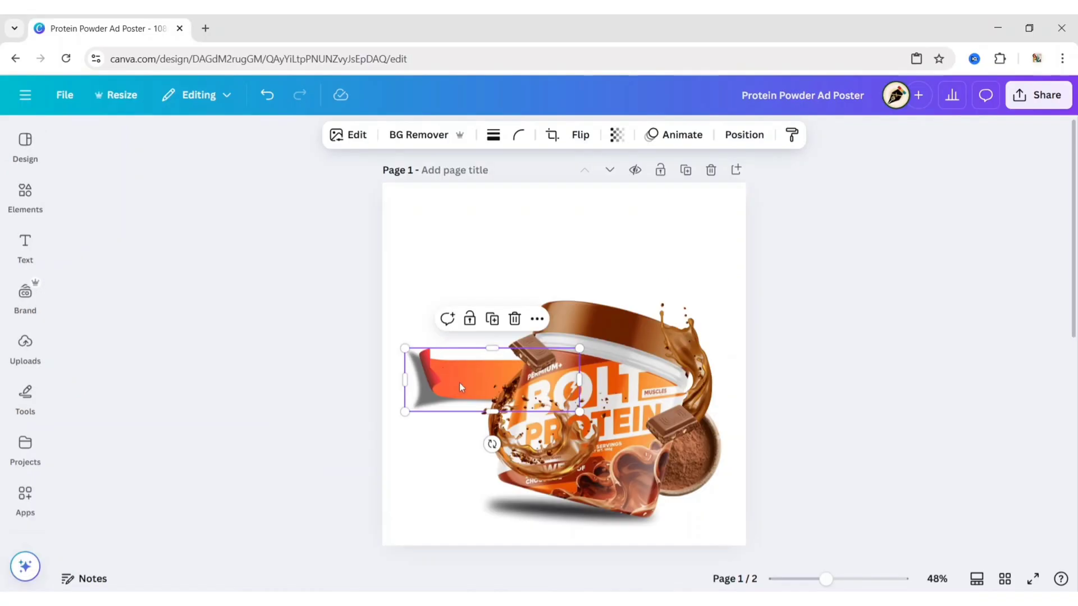
Step: Place a second copy of the ribbon just below the first, offset slightly right, and layer it behind the jar
{"action": "left_click_drag", "start_coordinate": [457, 383], "coordinate": [501, 441]}
{"action": "left_click", "coordinate": [488, 322]}
{"action": "left_click", "coordinate": [739, 133]}
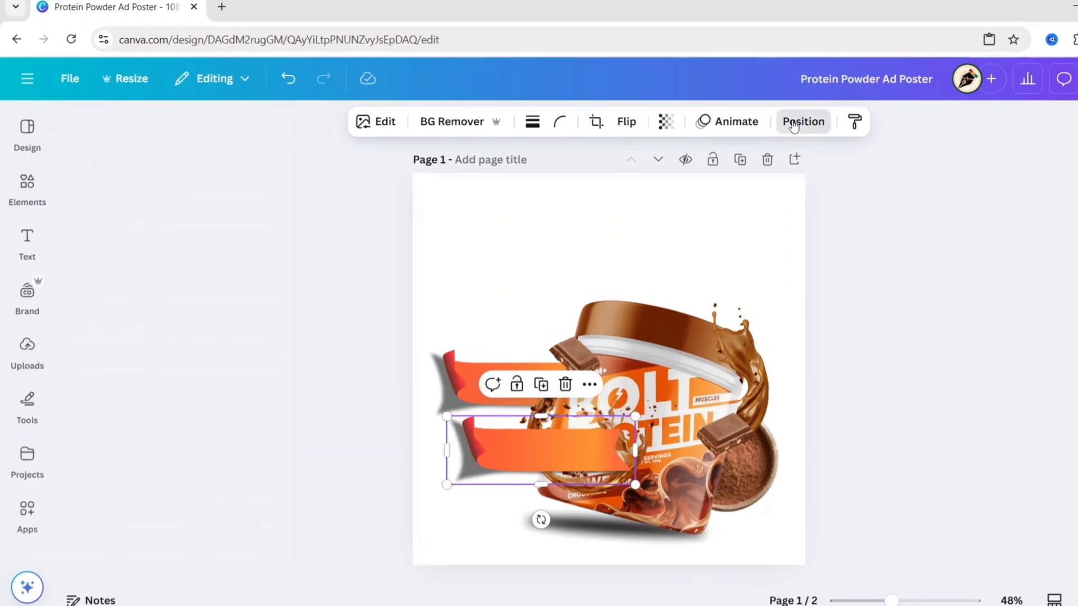
{"action": "left_click", "coordinate": [375, 240]}
{"action": "left_click", "coordinate": [373, 87]}
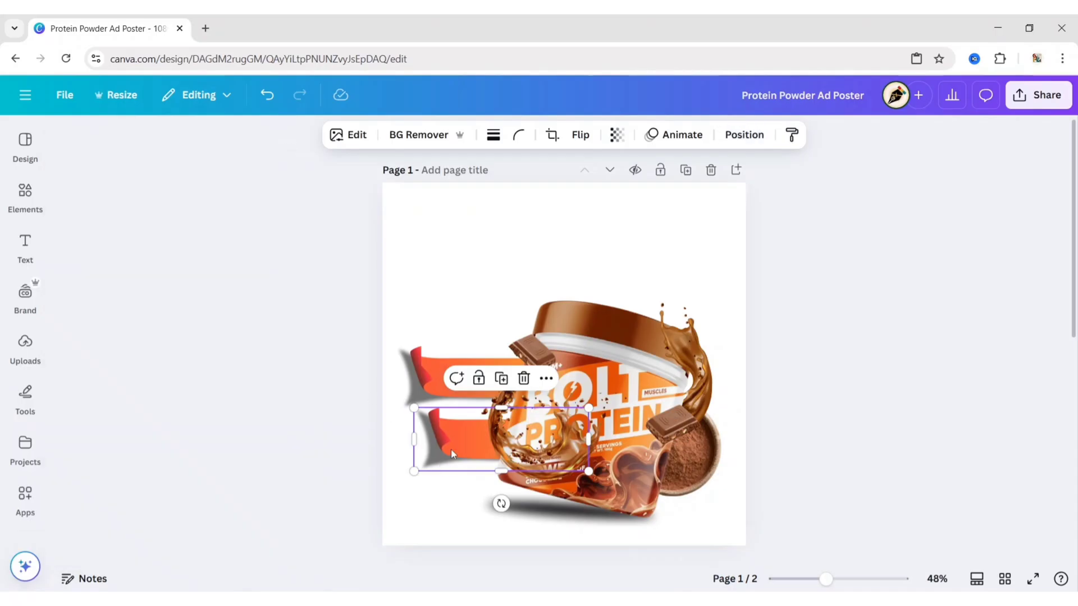
{"action": "left_click_drag", "start_coordinate": [450, 449], "coordinate": [453, 443]}
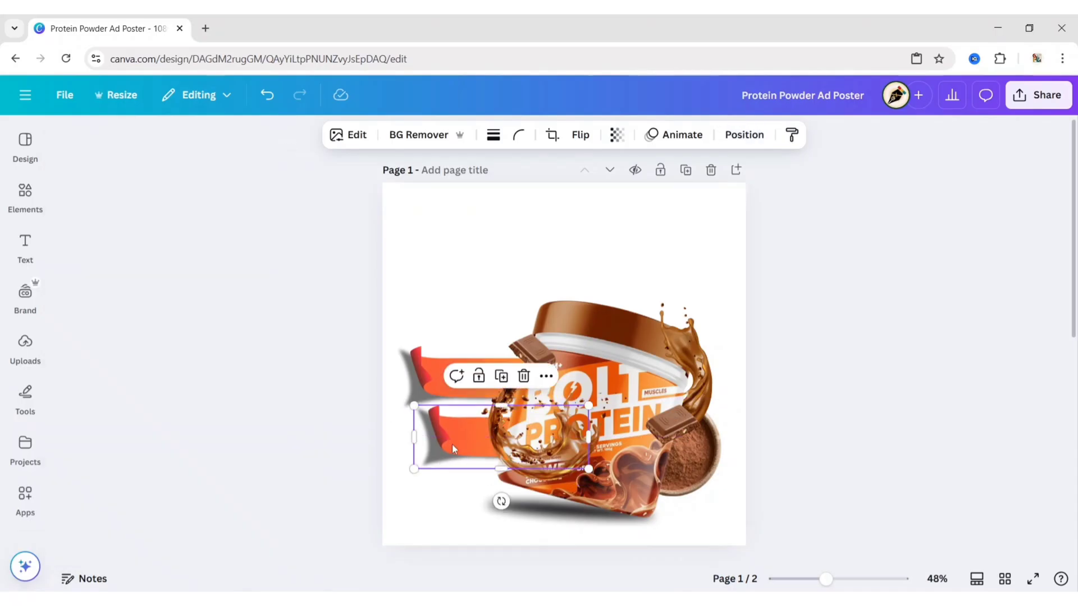
Step: Search the graphics for "orange circle tag" and add the plain solid orange circle
{"action": "left_click", "coordinate": [23, 199]}
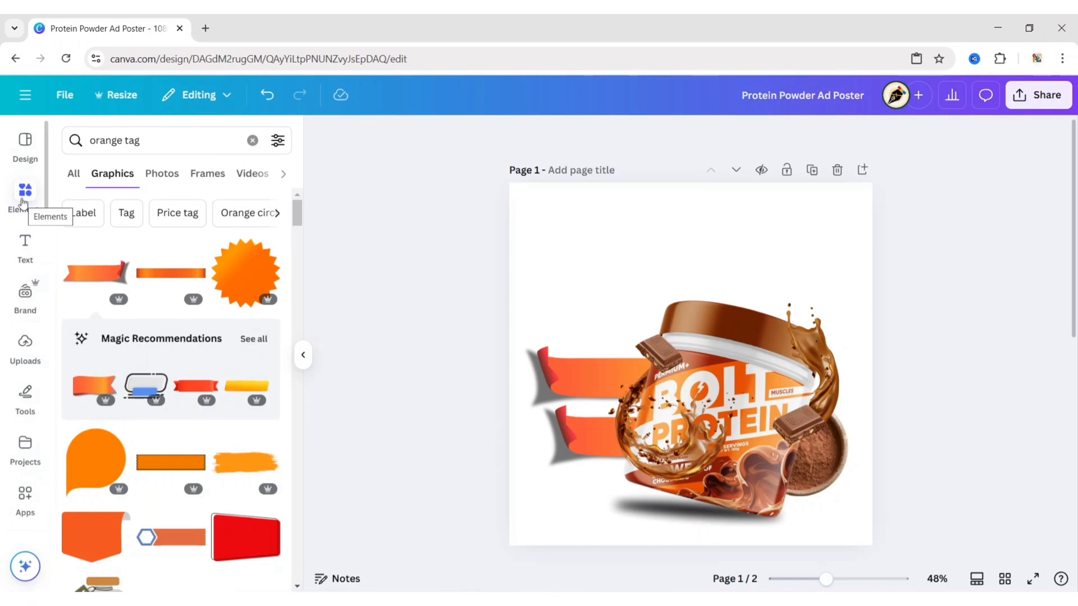
{"action": "left_click", "coordinate": [120, 141]}
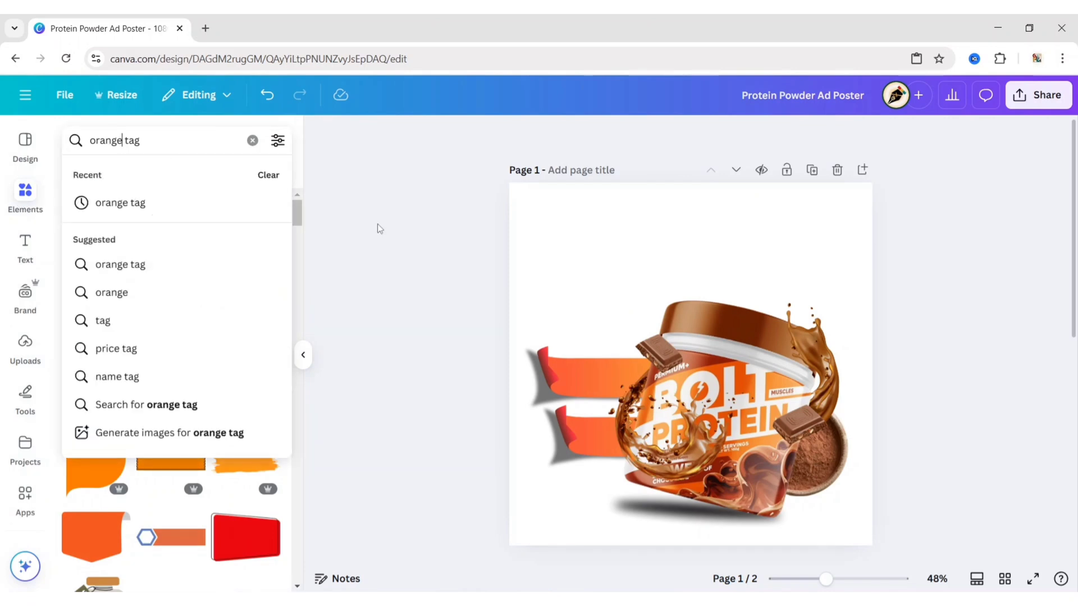
{"action": "type", "text": "circle"}
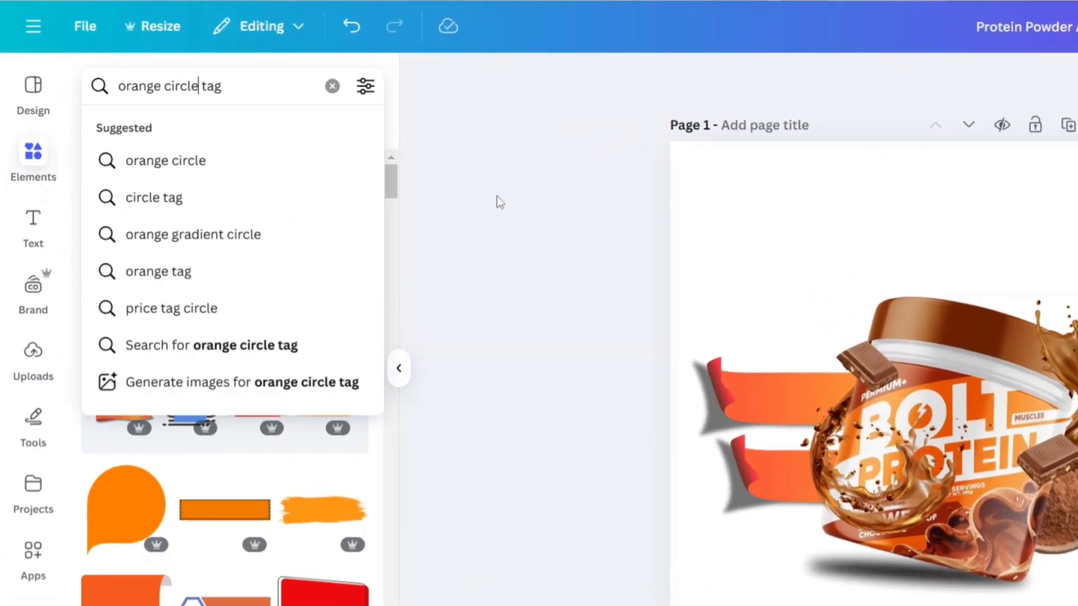
{"action": "key", "text": "Return"}
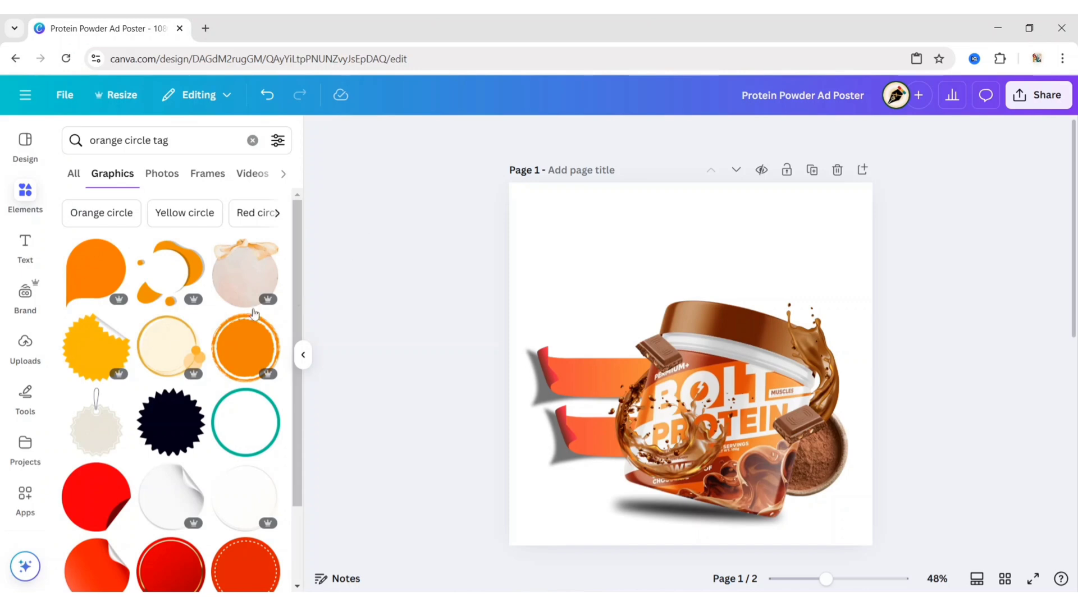
{"action": "scroll", "coordinate": [254, 313], "scroll_direction": "down", "scroll_amount": 20}
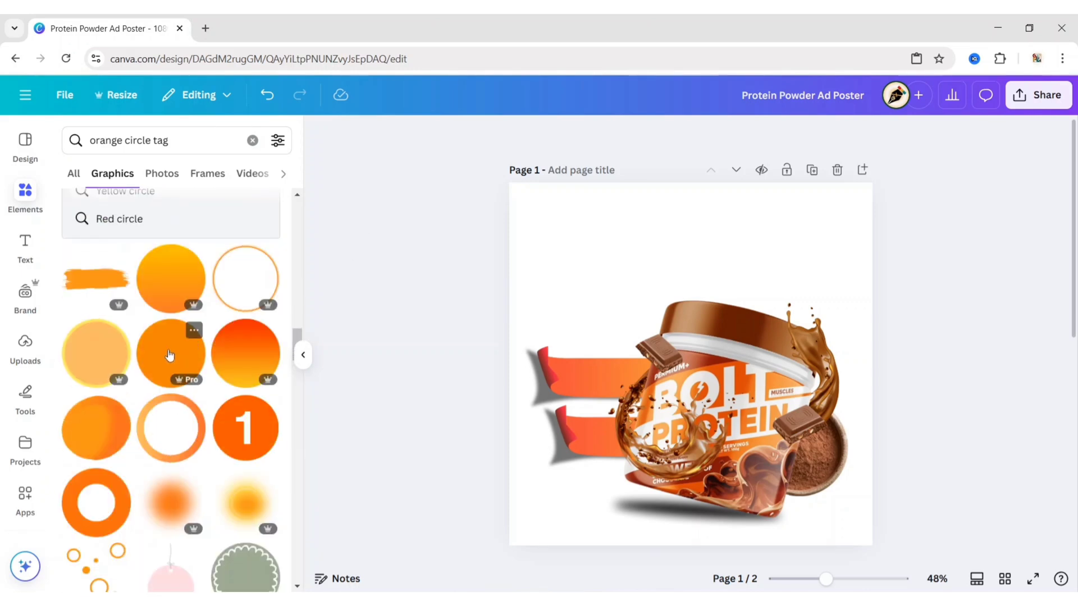
{"action": "left_click", "coordinate": [169, 355]}
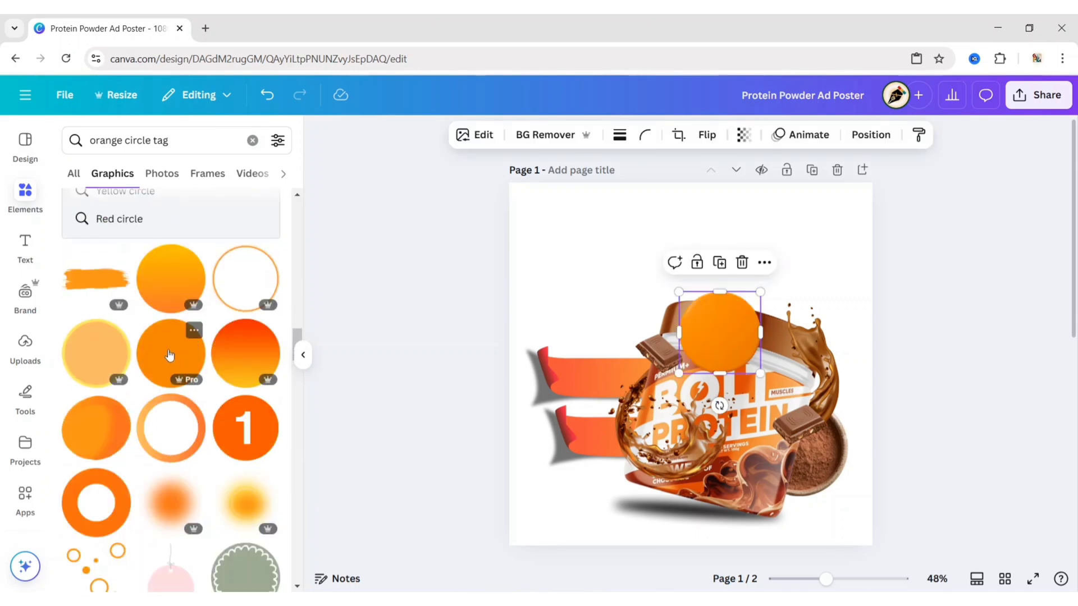
{"action": "left_click", "coordinate": [299, 356]}
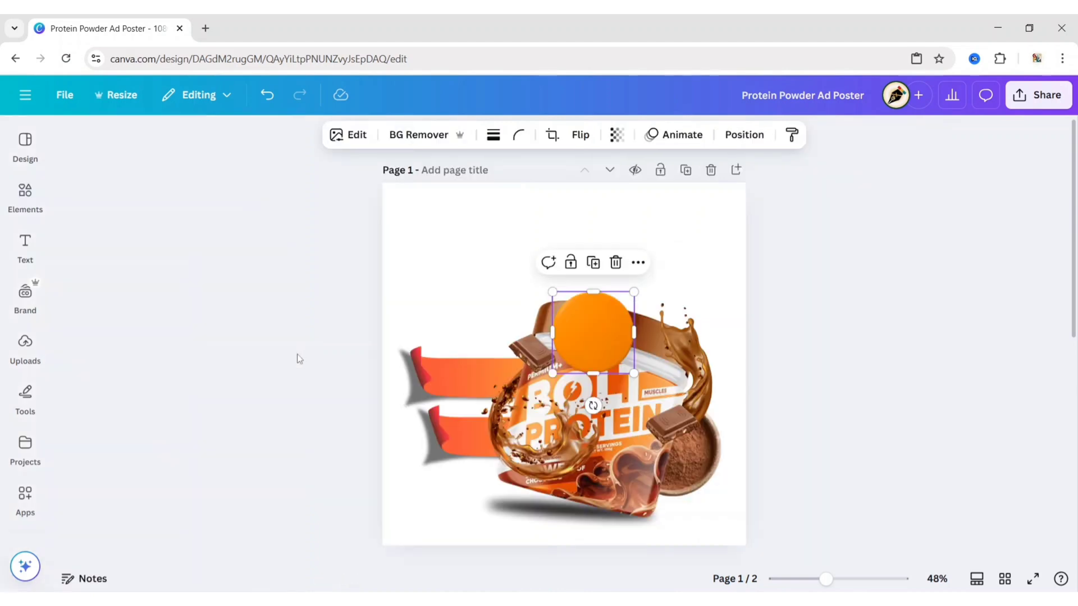
Step: Position the orange circle over the jar's lower-right corner and nudge the right chocolate piece up and left above it
{"action": "left_click_drag", "start_coordinate": [593, 338], "coordinate": [678, 493]}
{"action": "left_click", "coordinate": [675, 435]}
{"action": "left_click", "coordinate": [675, 435]}
{"action": "left_click_drag", "start_coordinate": [675, 437], "coordinate": [669, 426]}
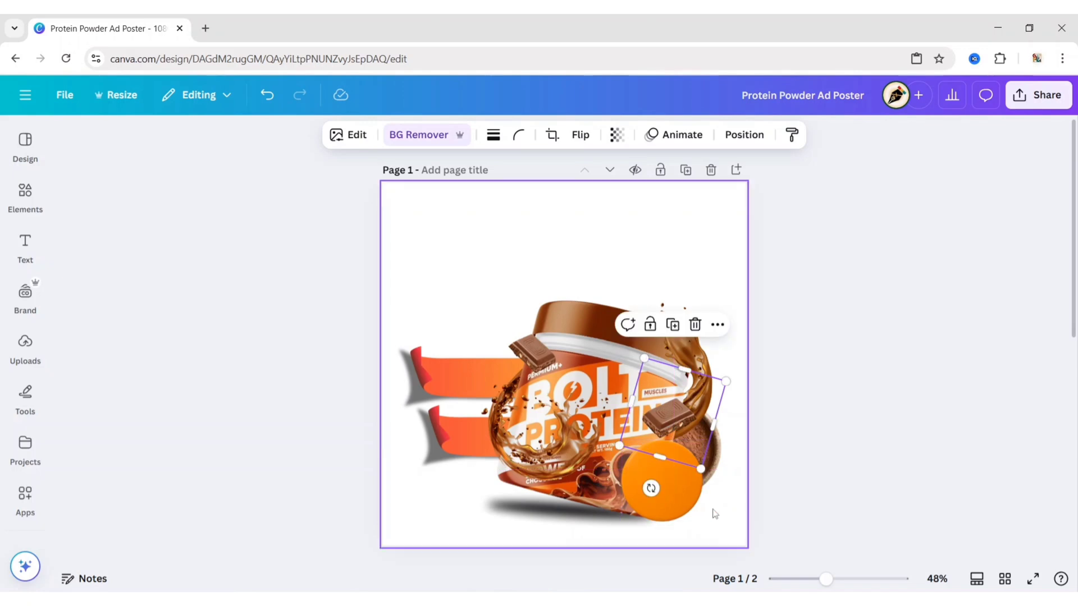
Step: Search the photos for "orange gradient background" and add the dark red to orange gradient image
{"action": "scroll", "coordinate": [25, 393], "scroll_direction": "down", "scroll_amount": 3}
{"action": "left_click", "coordinate": [29, 464]}
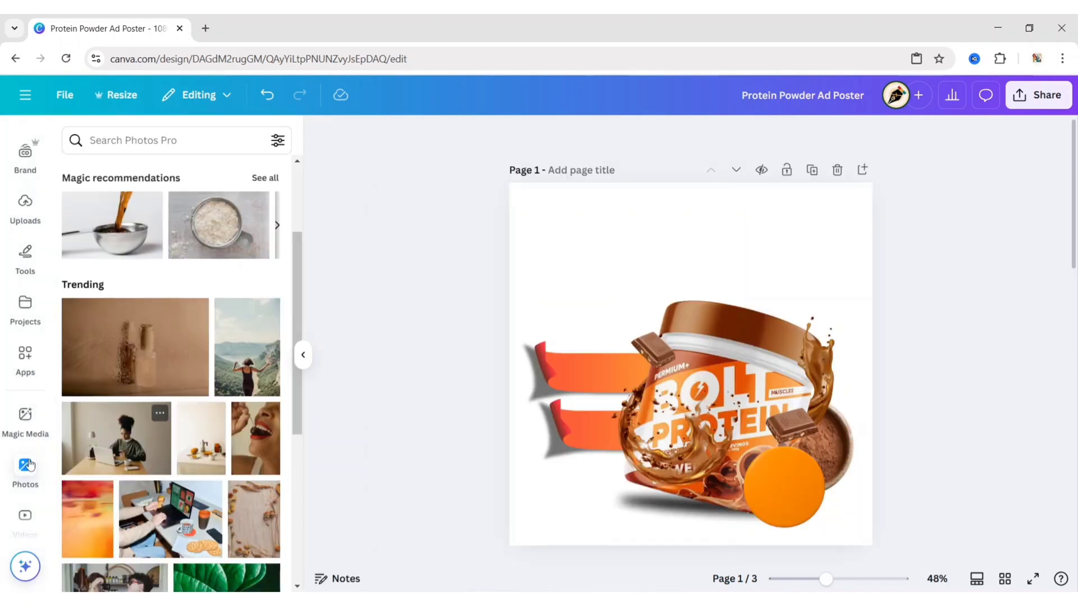
{"action": "left_click", "coordinate": [121, 142]}
{"action": "type", "text": "orange gradient bac"}
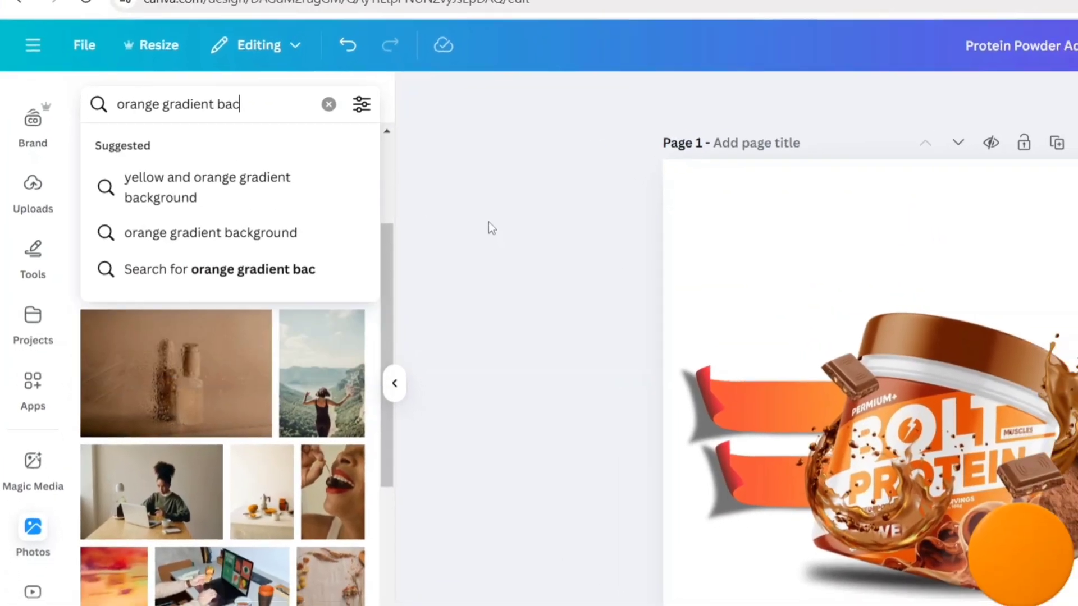
{"action": "type", "text": "kground"}
{"action": "key", "text": "Return"}
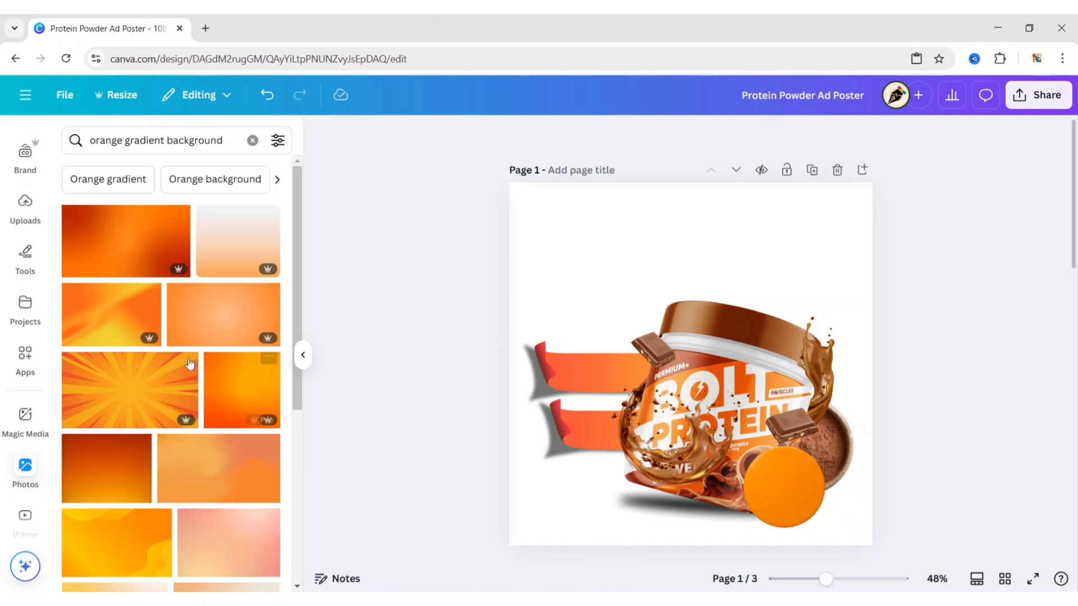
{"action": "scroll", "coordinate": [189, 364], "scroll_direction": "down", "scroll_amount": 20}
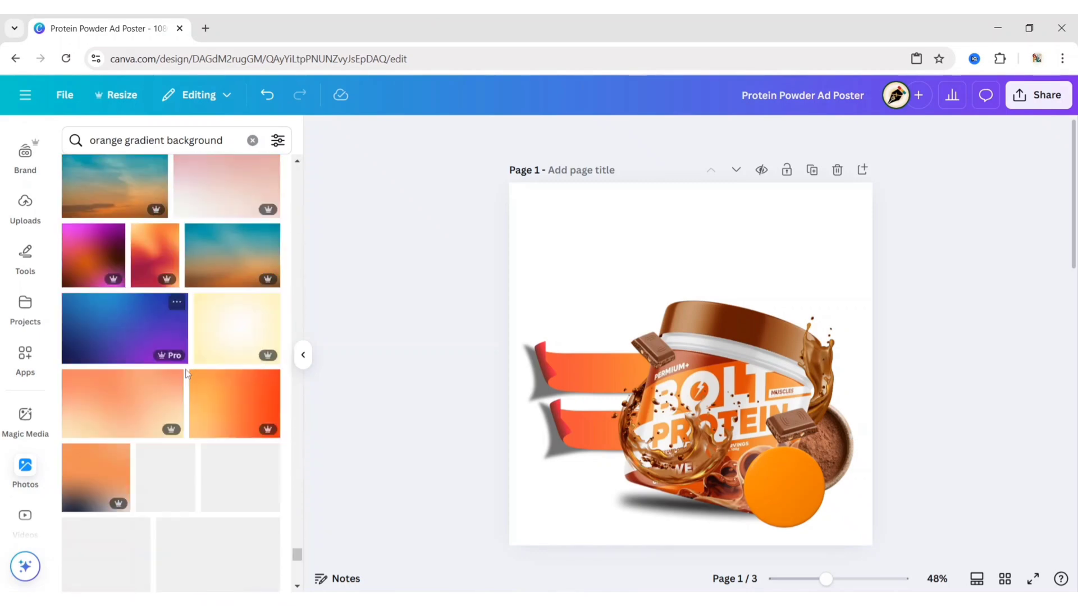
{"action": "scroll", "coordinate": [187, 374], "scroll_direction": "down", "scroll_amount": 4}
{"action": "left_click", "coordinate": [216, 356]}
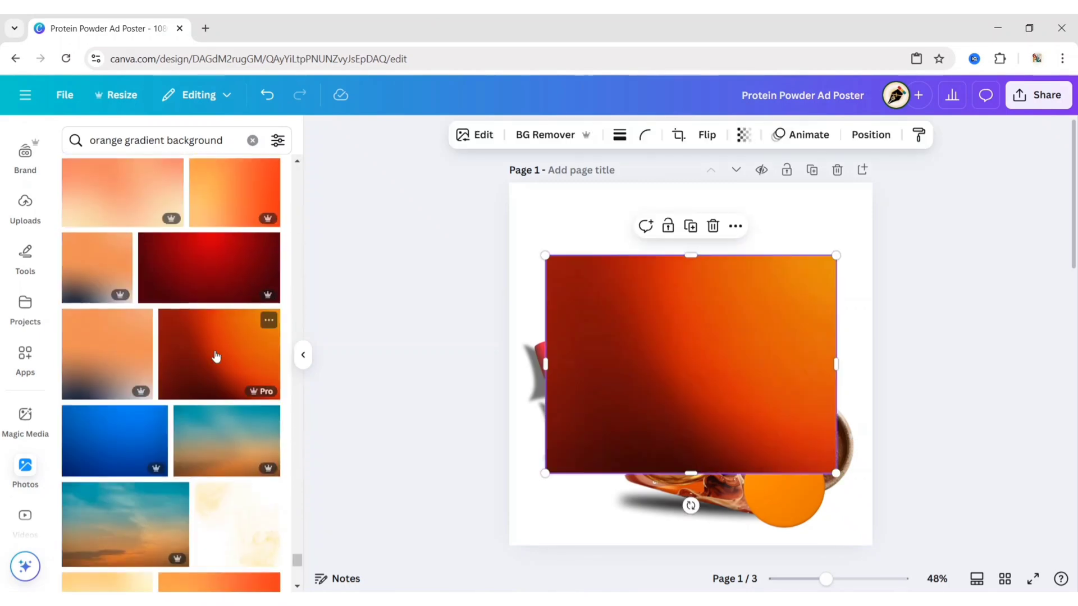
{"action": "left_click", "coordinate": [303, 356]}
Step: Set the dark red to orange gradient image as the page background
{"action": "left_click", "coordinate": [609, 227]}
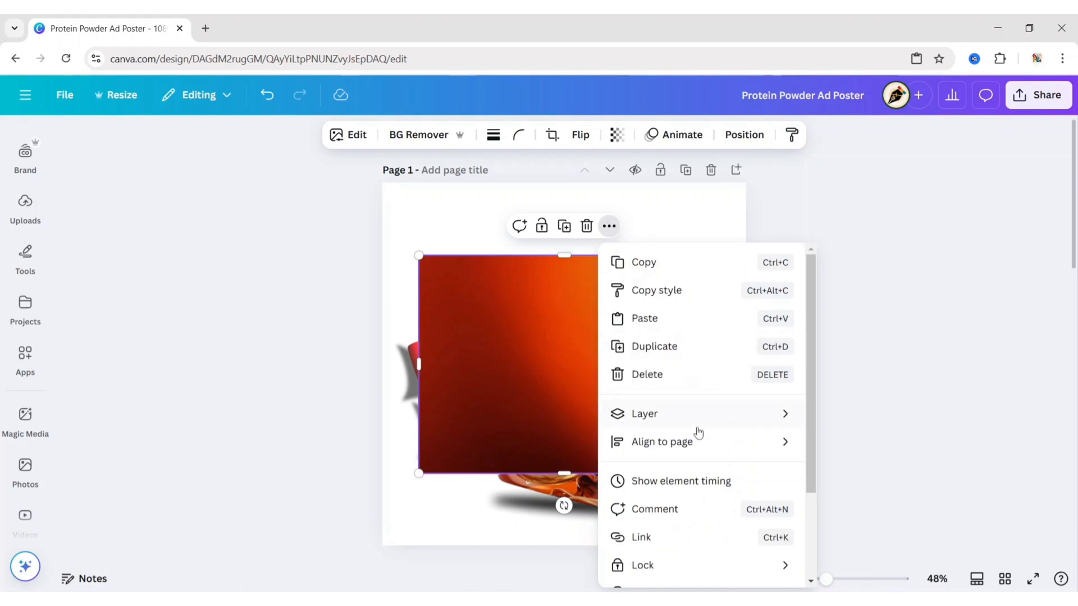
{"action": "scroll", "coordinate": [694, 449], "scroll_direction": "down", "scroll_amount": 2}
{"action": "left_click", "coordinate": [708, 512]}
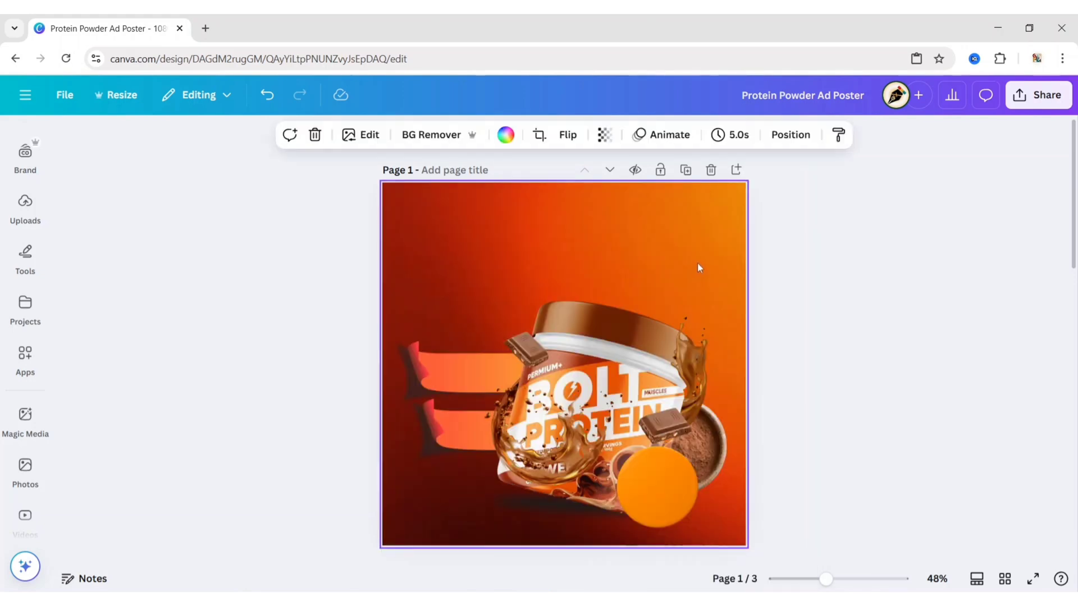
Step: Enlarge the background gradient within its crop and shift it, keeping the bright orange at the upper right
{"action": "double_click", "coordinate": [712, 301]}
{"action": "left_click_drag", "start_coordinate": [711, 301], "coordinate": [628, 310]}
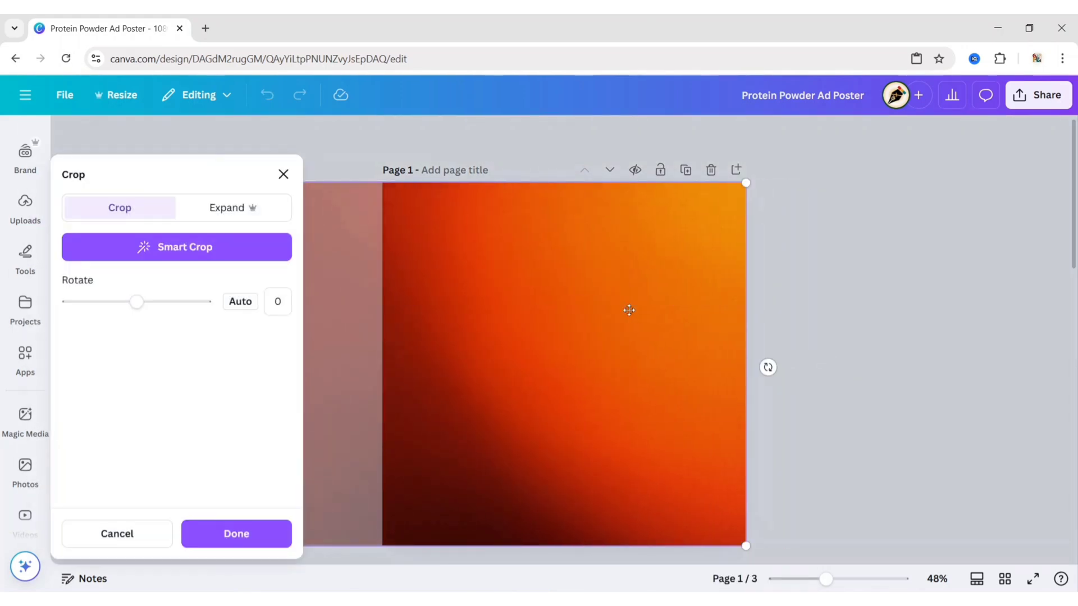
{"action": "left_click_drag", "start_coordinate": [746, 183], "coordinate": [793, 146]}
{"action": "left_click_drag", "start_coordinate": [692, 273], "coordinate": [661, 304]}
{"action": "left_click", "coordinate": [810, 303]}
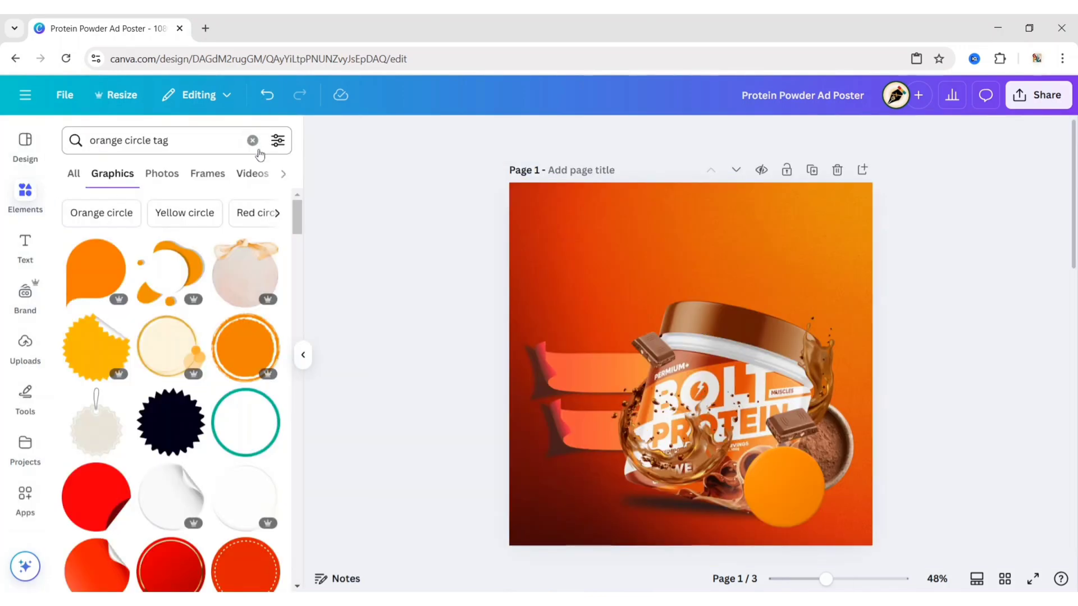
Step: Search the element graphics for "orange gradient noise" and add the curved orange-brown blurred blob
{"action": "left_click", "coordinate": [253, 140]}
{"action": "type", "text": "orange gradient noise"}
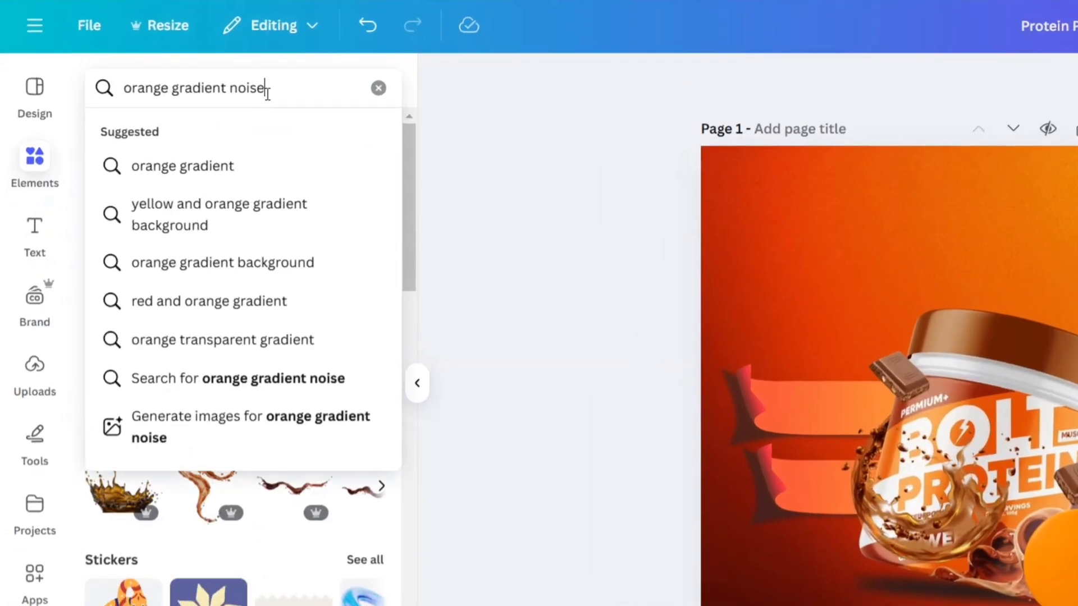
{"action": "key", "text": "Return"}
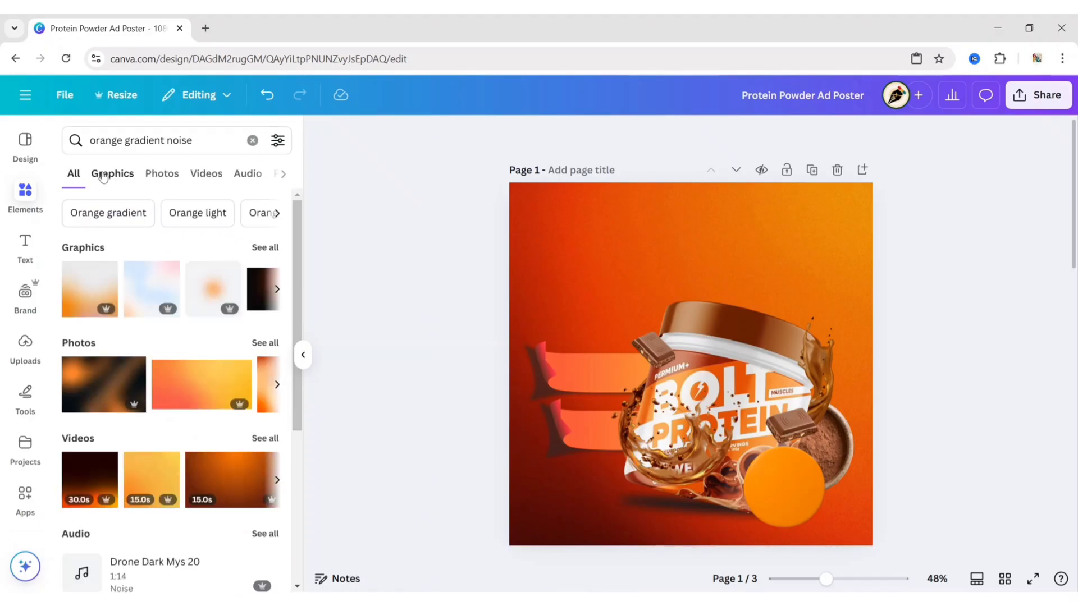
{"action": "left_click", "coordinate": [102, 176]}
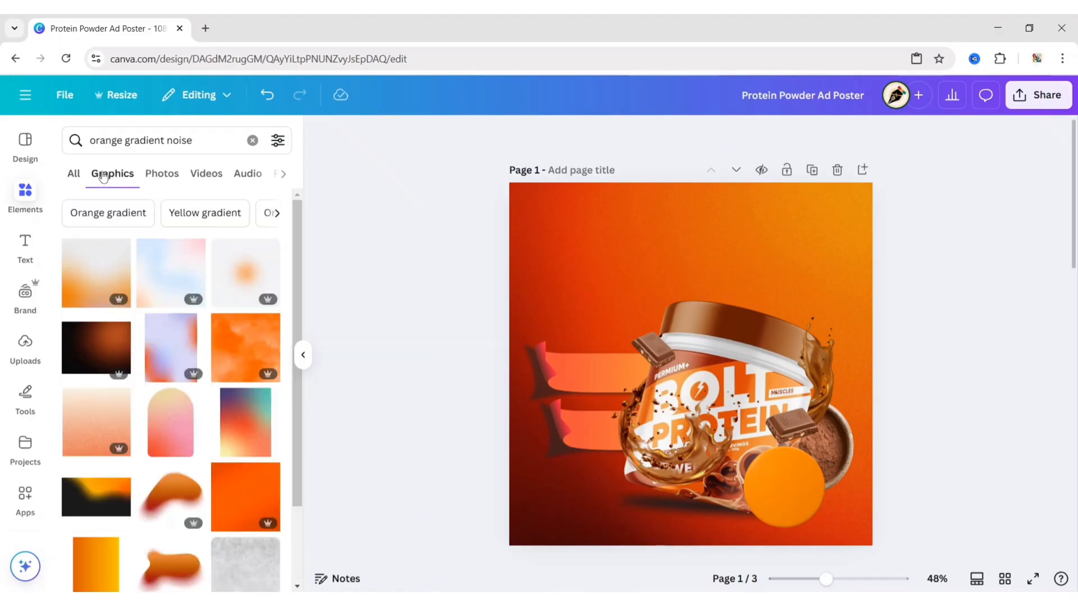
{"action": "left_click", "coordinate": [168, 497]}
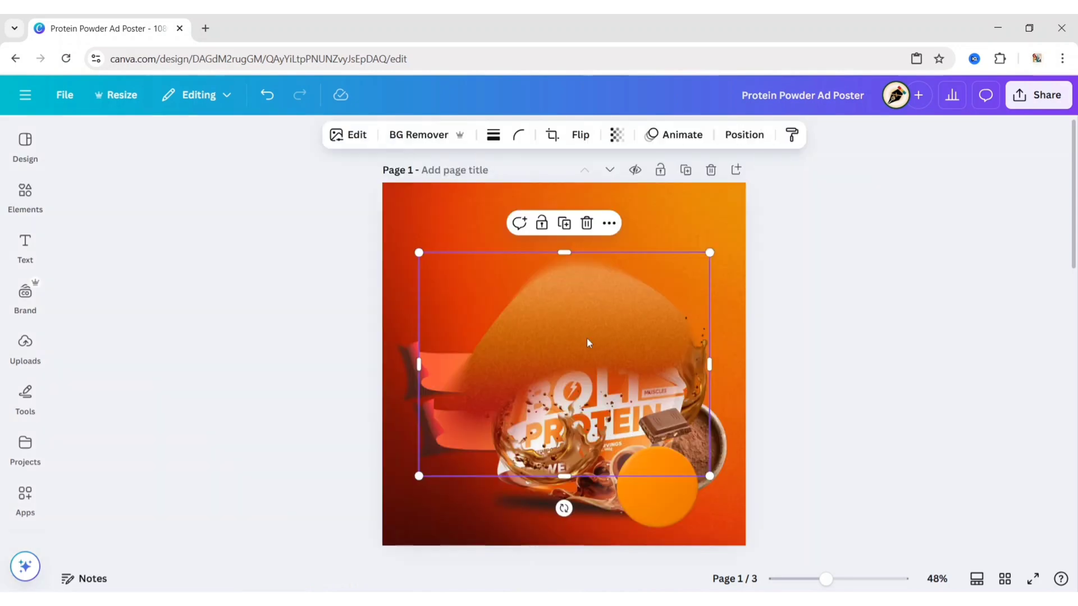
Step: Move the blurred blob to the poster's upper-left corner, then place a rotated copy of it over the upper-right area
{"action": "left_click_drag", "start_coordinate": [608, 332], "coordinate": [494, 222]}
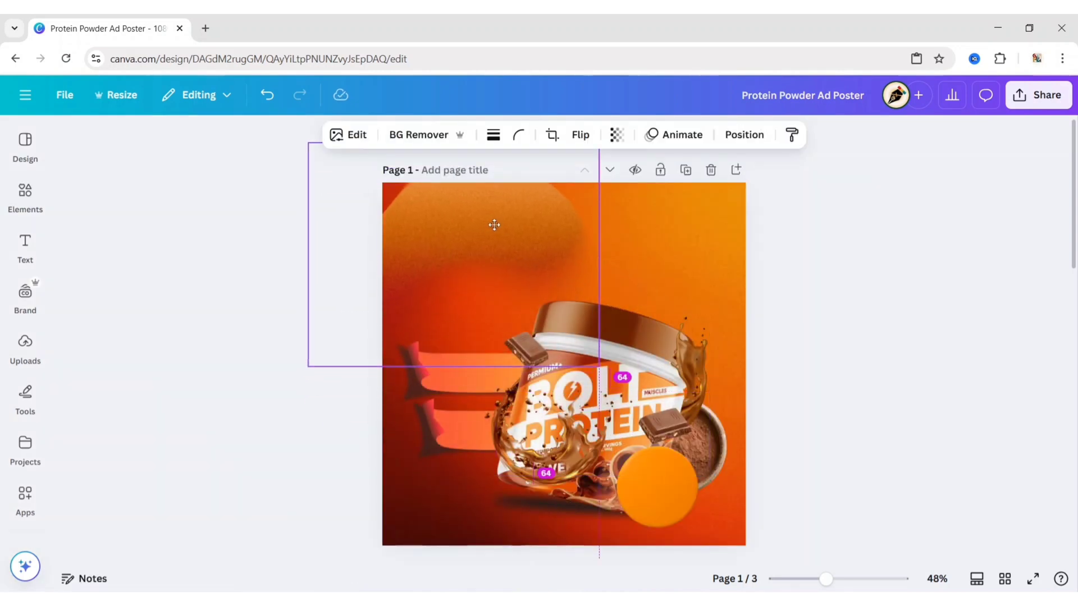
{"action": "left_click_drag", "start_coordinate": [631, 255], "coordinate": [686, 293]}
{"action": "left_click", "coordinate": [486, 380]}
{"action": "left_click_drag", "start_coordinate": [822, 283], "coordinate": [775, 440]}
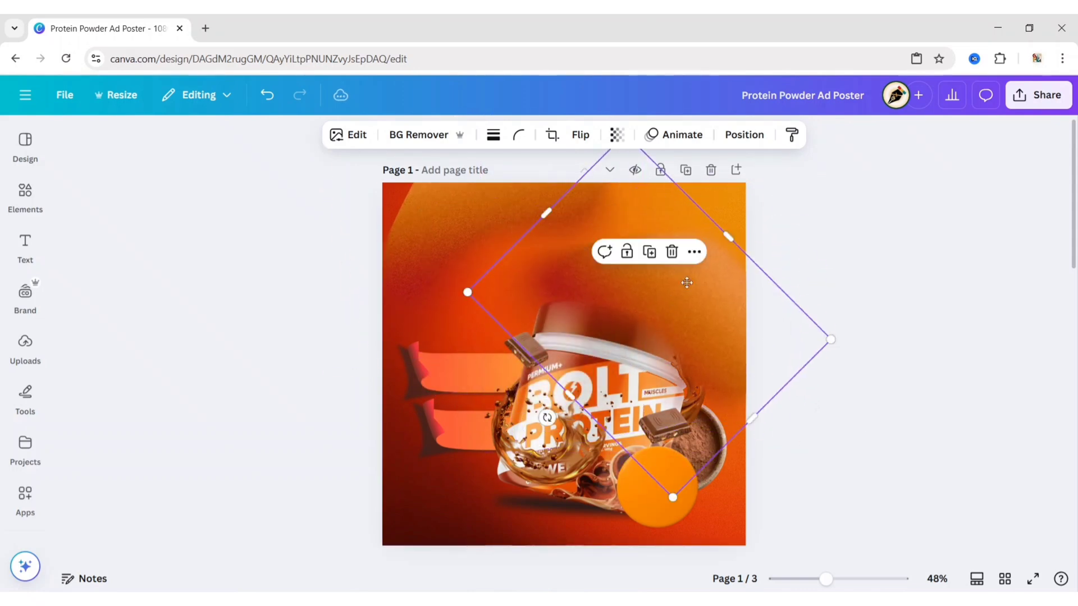
Step: Fine-tune the rotation and position of the blob copy so it curves across the upper-right corner behind the jar
{"action": "left_click_drag", "start_coordinate": [685, 282], "coordinate": [730, 236]}
{"action": "mouse_move", "coordinate": [592, 372]}
{"action": "left_mouse_down"}
{"action": "mouse_move", "coordinate": [570, 347]}
{"action": "mouse_move", "coordinate": [583, 363]}
{"action": "left_mouse_up"}
{"action": "left_click_drag", "start_coordinate": [703, 243], "coordinate": [703, 252]}
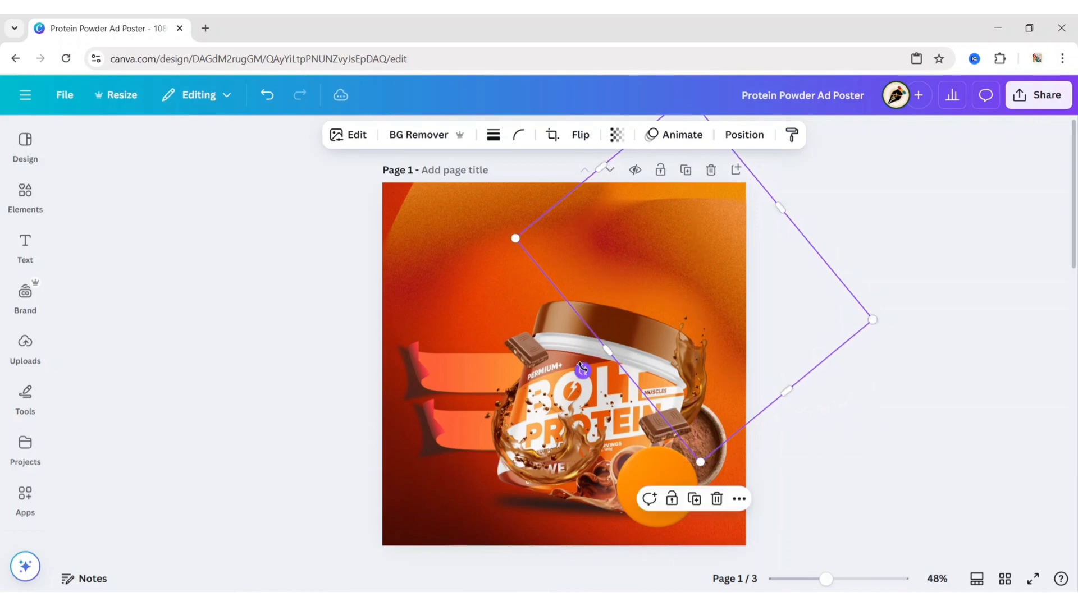
{"action": "left_click_drag", "start_coordinate": [582, 371], "coordinate": [575, 339]}
{"action": "left_click_drag", "start_coordinate": [704, 285], "coordinate": [705, 278]}
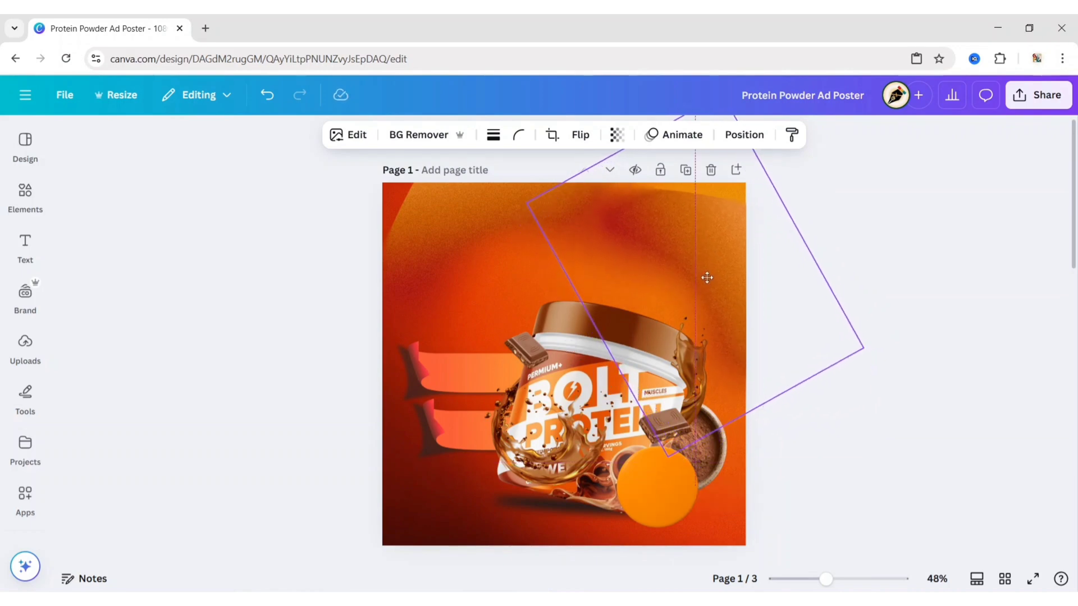
{"action": "left_click", "coordinate": [893, 349]}
Step: Search the element graphics for "white shadow" and add the round white glow
{"action": "left_click", "coordinate": [25, 196]}
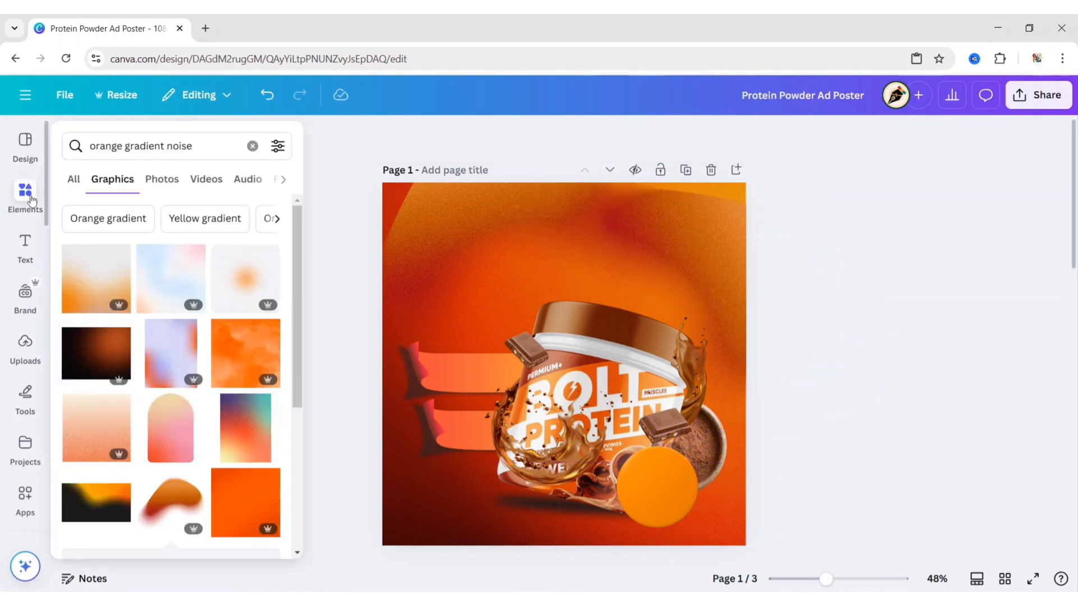
{"action": "left_click", "coordinate": [252, 141]}
{"action": "type", "text": "white"}
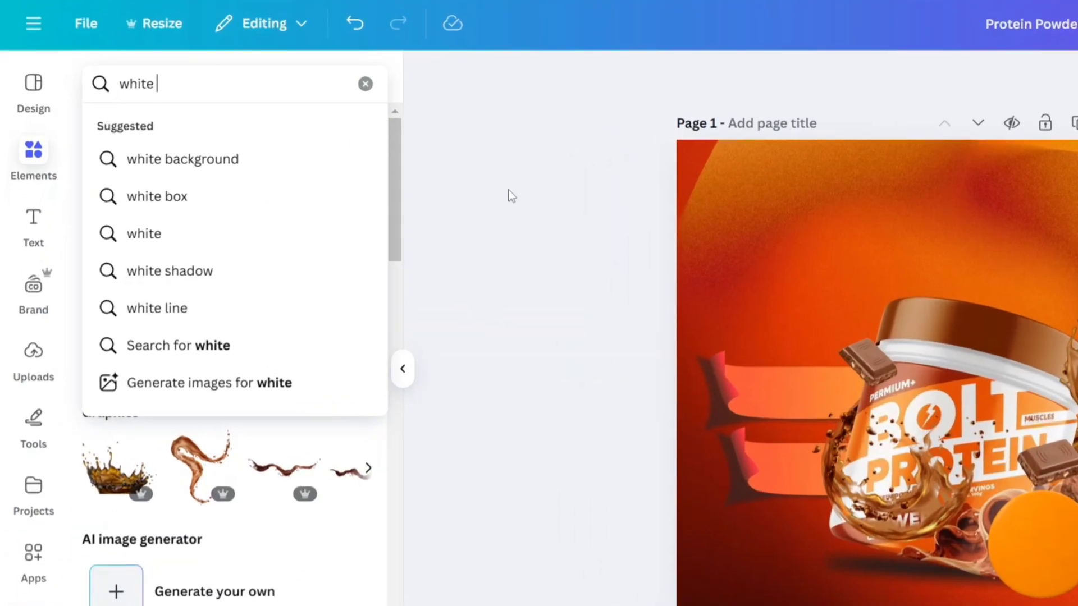
{"action": "type", "text": " shadow"}
{"action": "key", "text": "Return"}
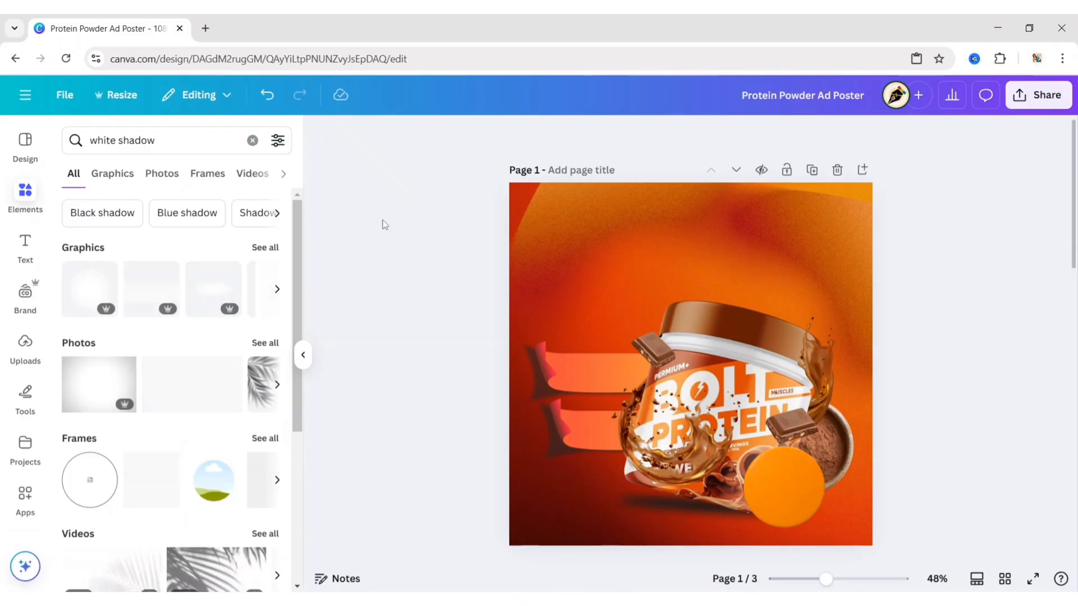
{"action": "left_click", "coordinate": [104, 174]}
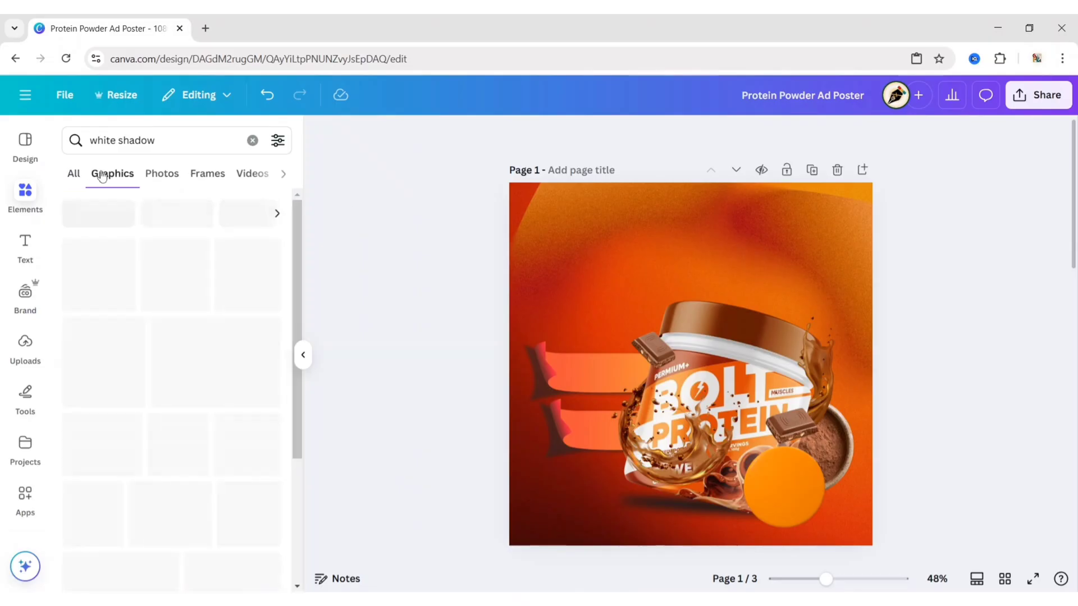
{"action": "left_click", "coordinate": [102, 275]}
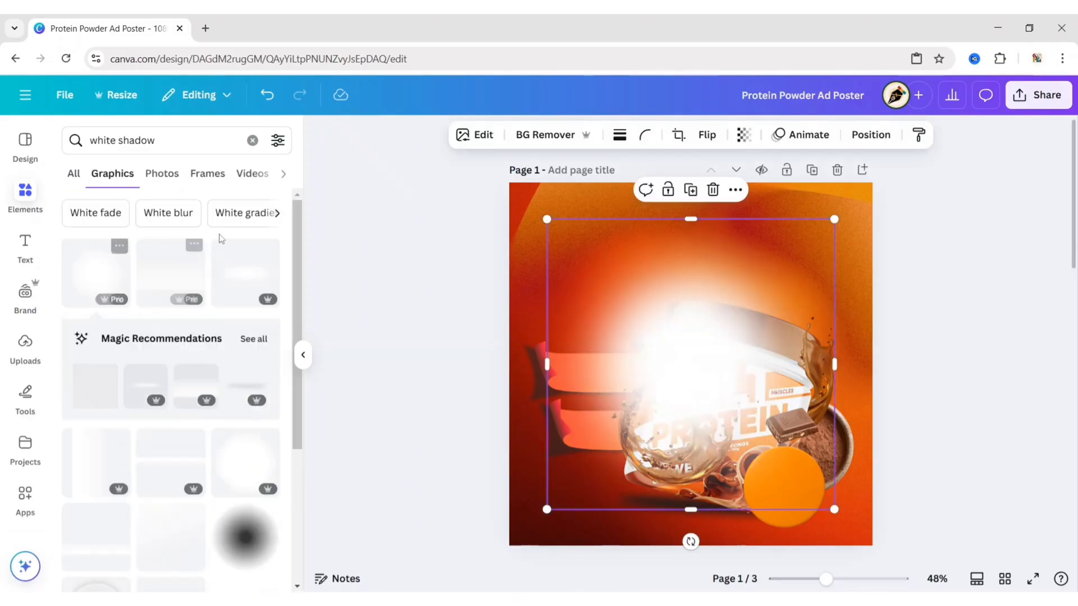
{"action": "left_click", "coordinate": [303, 355]}
Step: Center the white glow on the jar, enlarge it slightly and send it behind the jar and chocolate elements
{"action": "left_click_drag", "start_coordinate": [555, 364], "coordinate": [601, 408]}
{"action": "left_click_drag", "start_coordinate": [473, 268], "coordinate": [438, 229]}
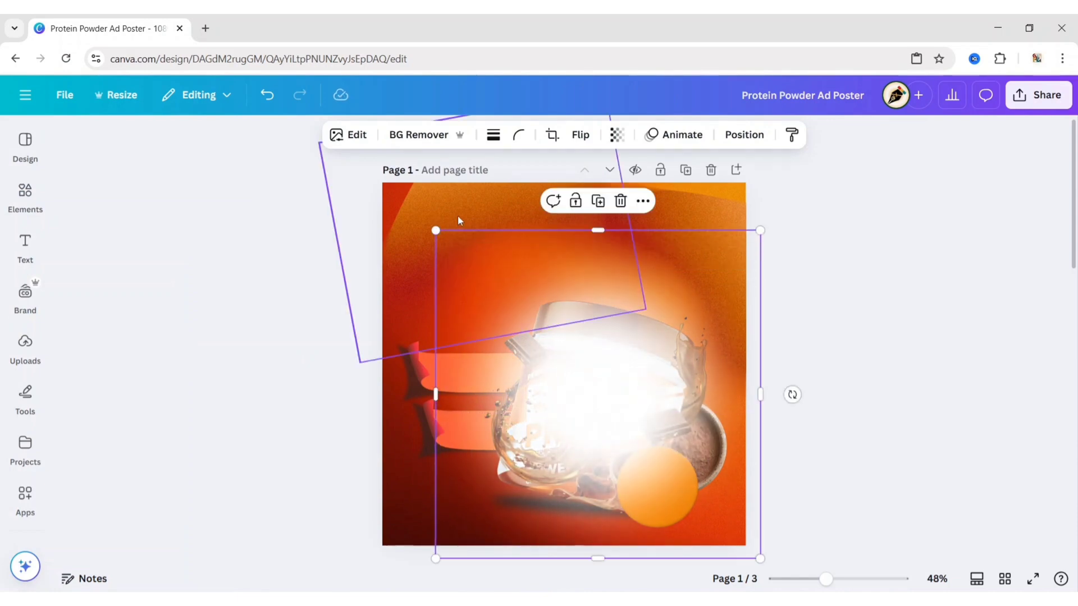
{"action": "left_click", "coordinate": [729, 135]}
{"action": "left_click", "coordinate": [222, 245]}
{"action": "key", "text": "Escape"}
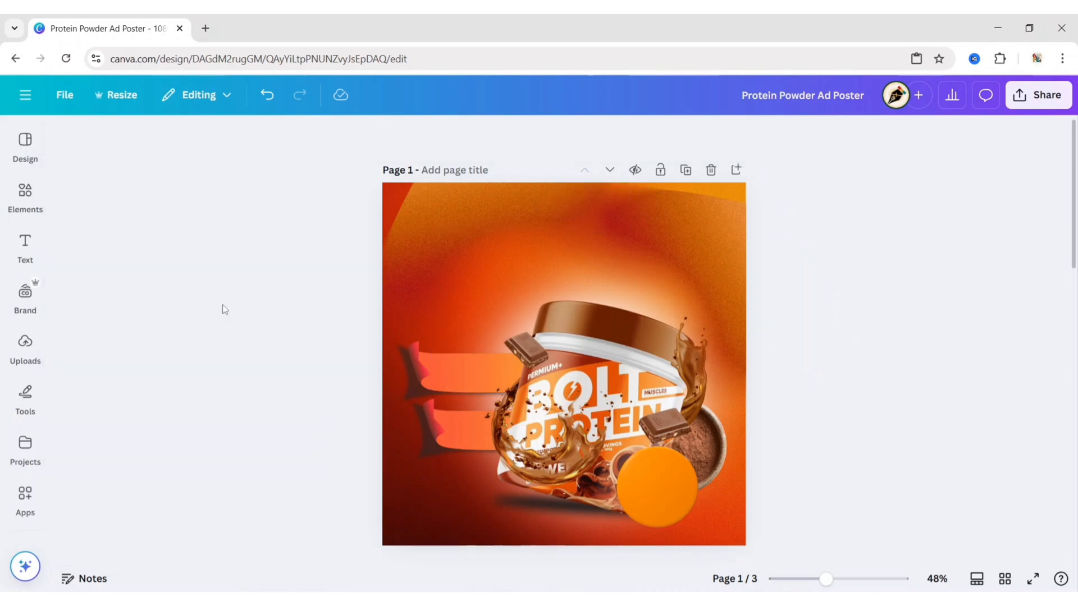
Step: Add a heading reading "Protein" and place it above the jar near the poster's top
{"action": "left_click", "coordinate": [49, 250]}
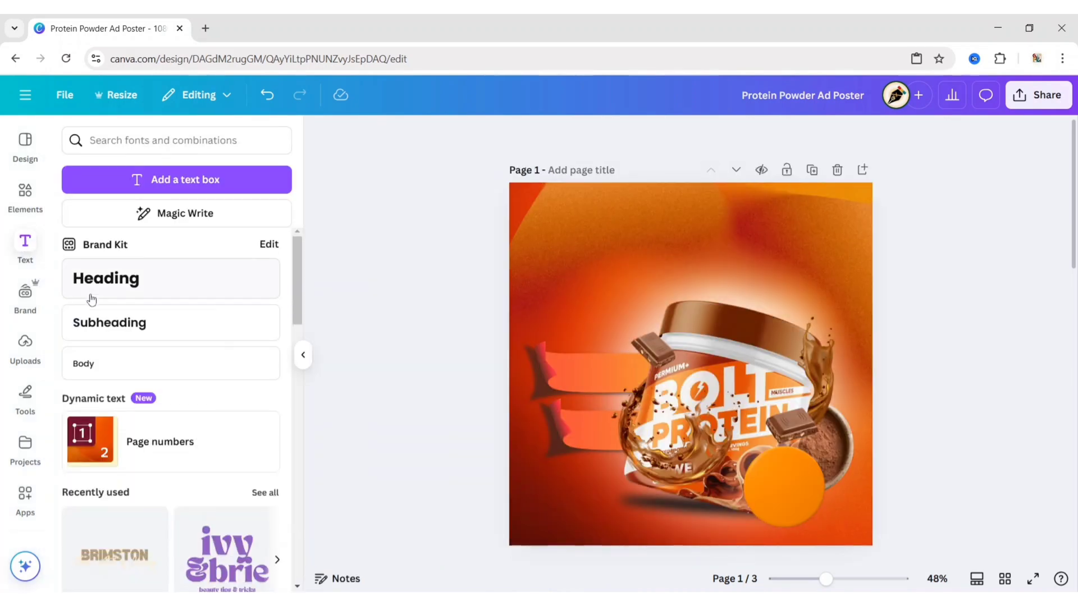
{"action": "left_click", "coordinate": [141, 285]}
{"action": "left_click", "coordinate": [303, 355]}
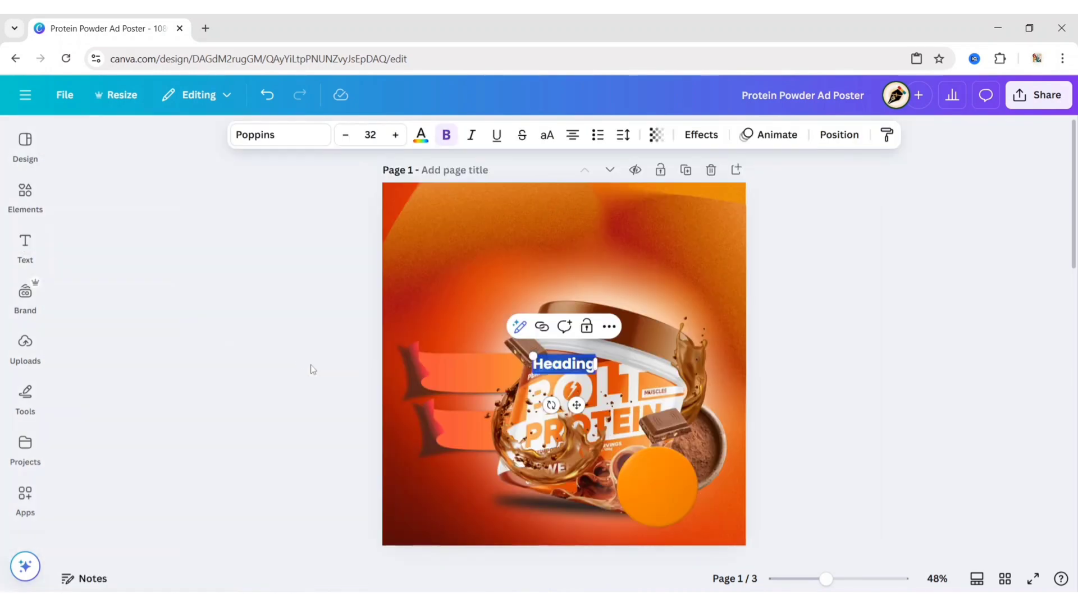
{"action": "type", "text": "Protein"}
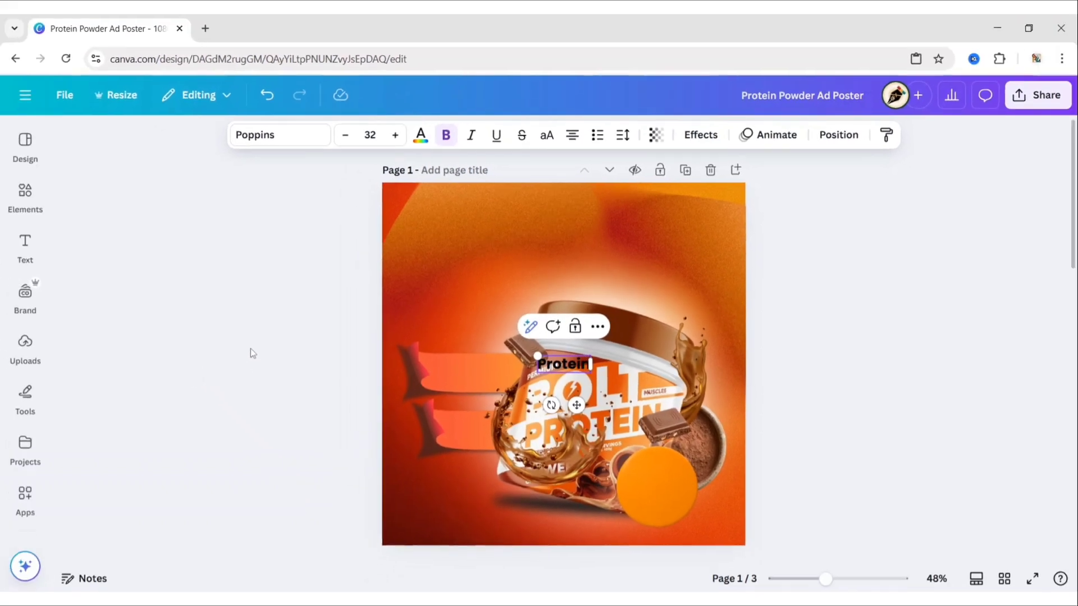
{"action": "left_click_drag", "start_coordinate": [593, 425], "coordinate": [599, 365]}
{"action": "left_click_drag", "start_coordinate": [580, 278], "coordinate": [580, 278]}
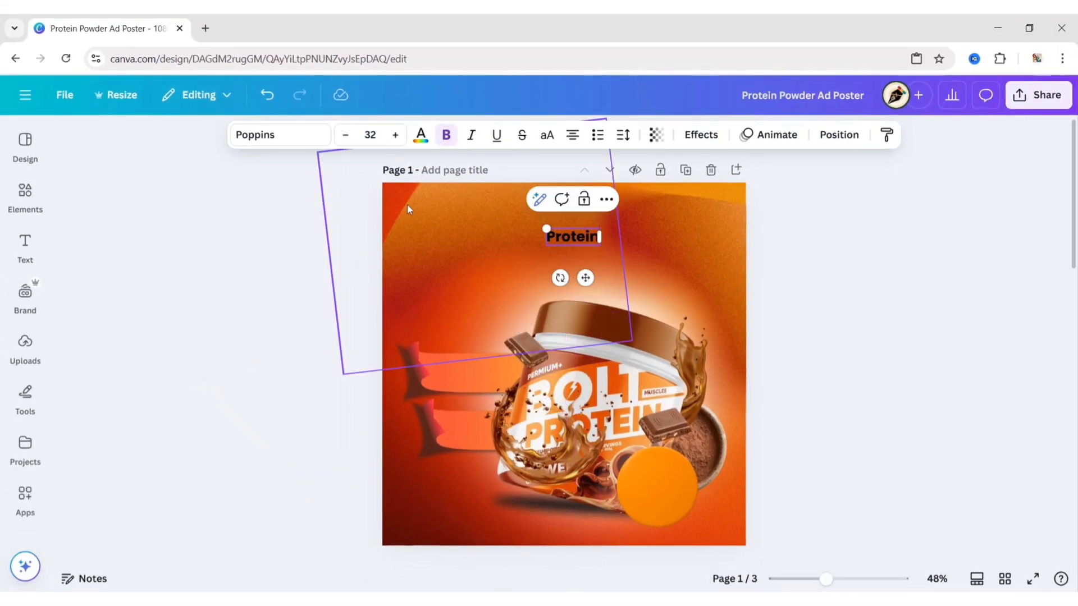
Step: Set the Protein heading's font to ITC Portago and its size to 160
{"action": "left_click", "coordinate": [284, 137]}
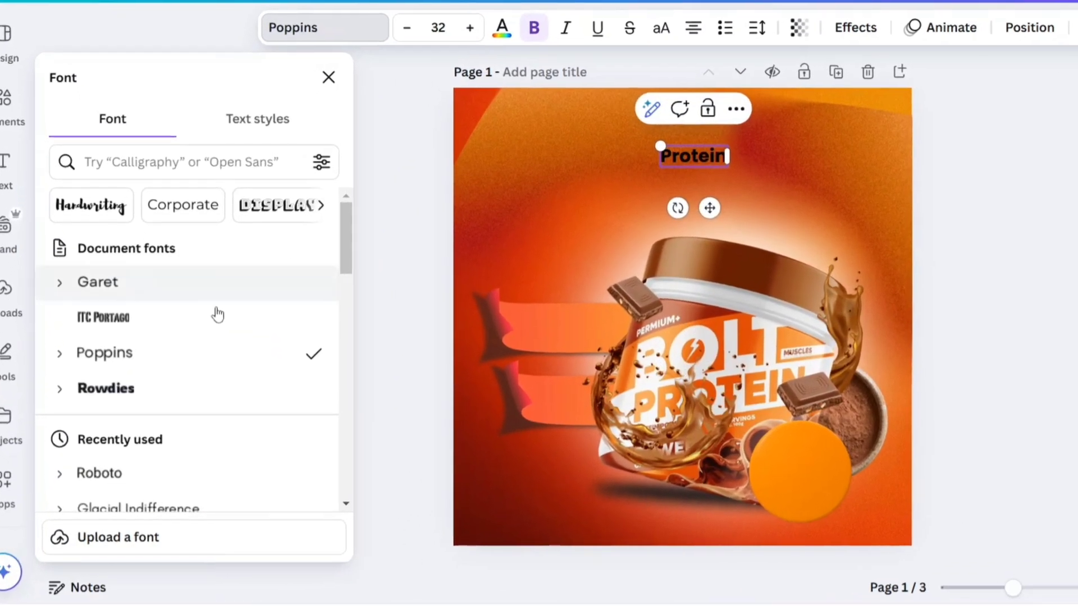
{"action": "left_click", "coordinate": [137, 317]}
{"action": "left_click", "coordinate": [329, 77]}
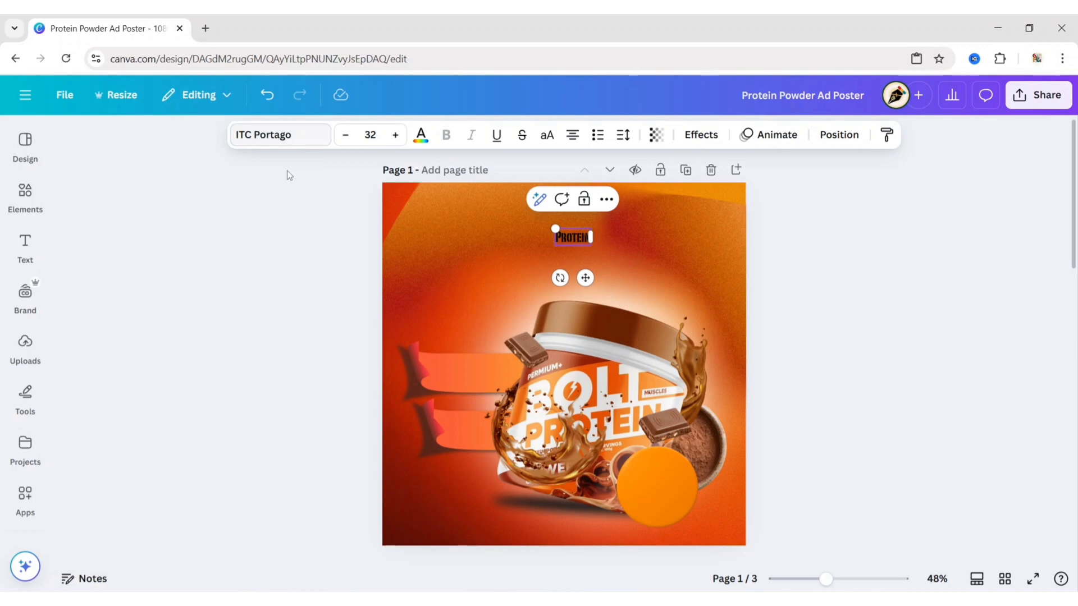
{"action": "left_click", "coordinate": [368, 135]}
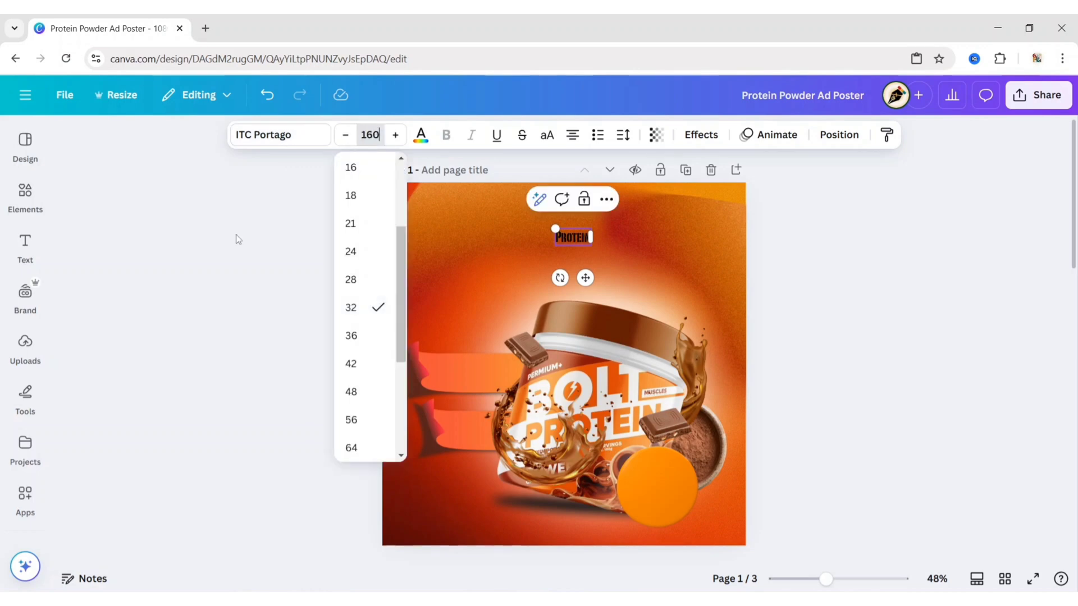
{"action": "left_click", "coordinate": [256, 259]}
Step: Make the Protein heading uppercase and white, and center it along the poster's top edge
{"action": "left_click", "coordinate": [604, 296]}
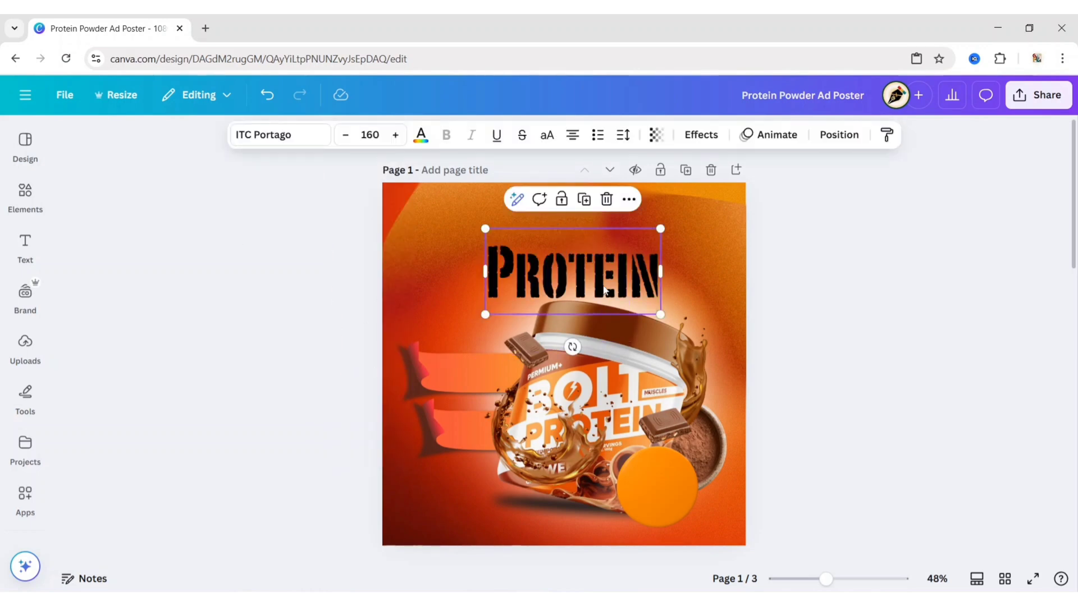
{"action": "left_click_drag", "start_coordinate": [604, 291], "coordinate": [606, 258]}
{"action": "left_click", "coordinate": [546, 137]}
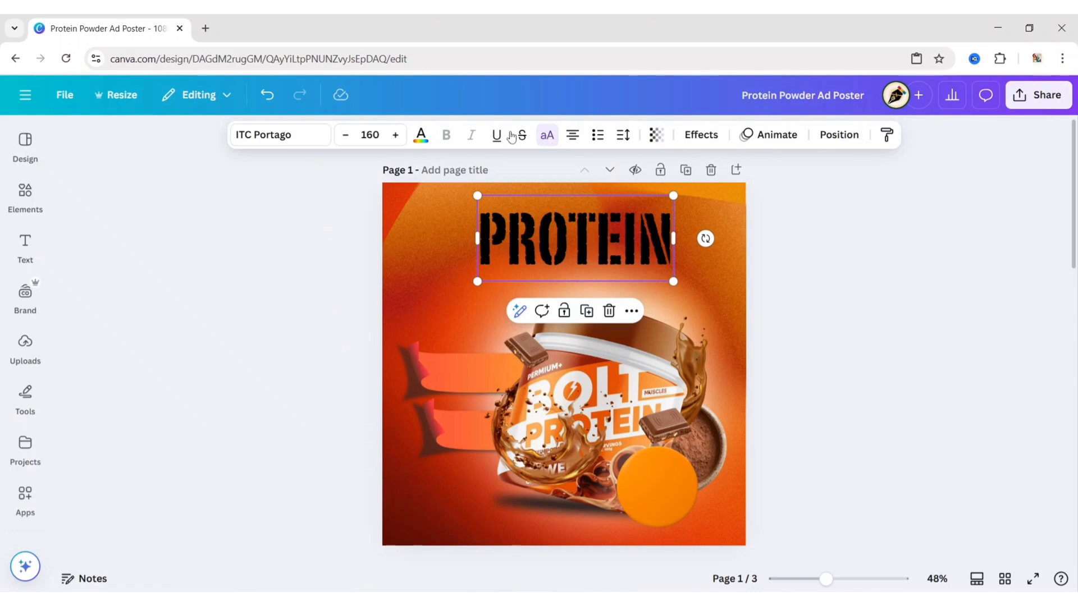
{"action": "left_click", "coordinate": [422, 141]}
{"action": "left_click", "coordinate": [149, 279]}
{"action": "left_click", "coordinate": [269, 175]}
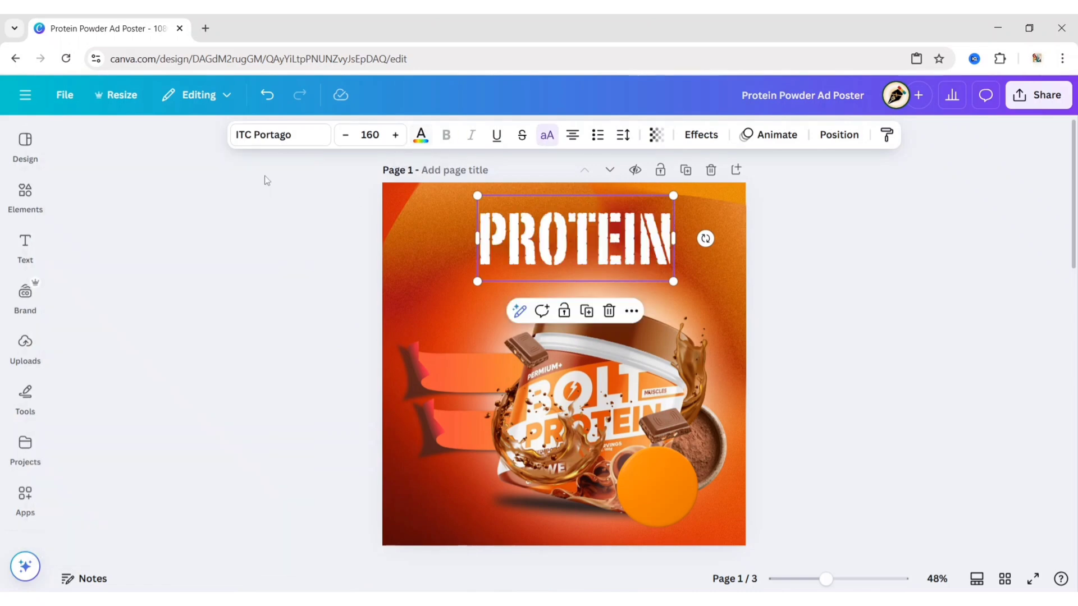
{"action": "left_click_drag", "start_coordinate": [576, 255], "coordinate": [572, 236]}
{"action": "left_click", "coordinate": [282, 262]}
Step: Add a heading reading "Bolt", place it below the start of the PROTEIN title, and open its font choices
{"action": "left_click", "coordinate": [26, 246]}
{"action": "left_click", "coordinate": [149, 286]}
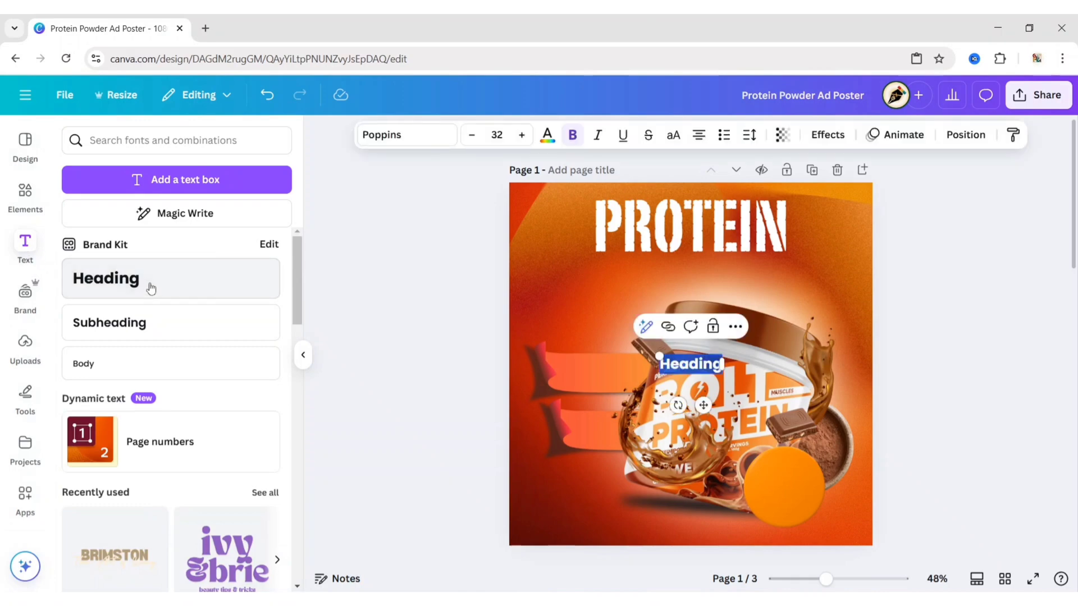
{"action": "left_click", "coordinate": [302, 356]}
{"action": "type", "text": "Bolt"}
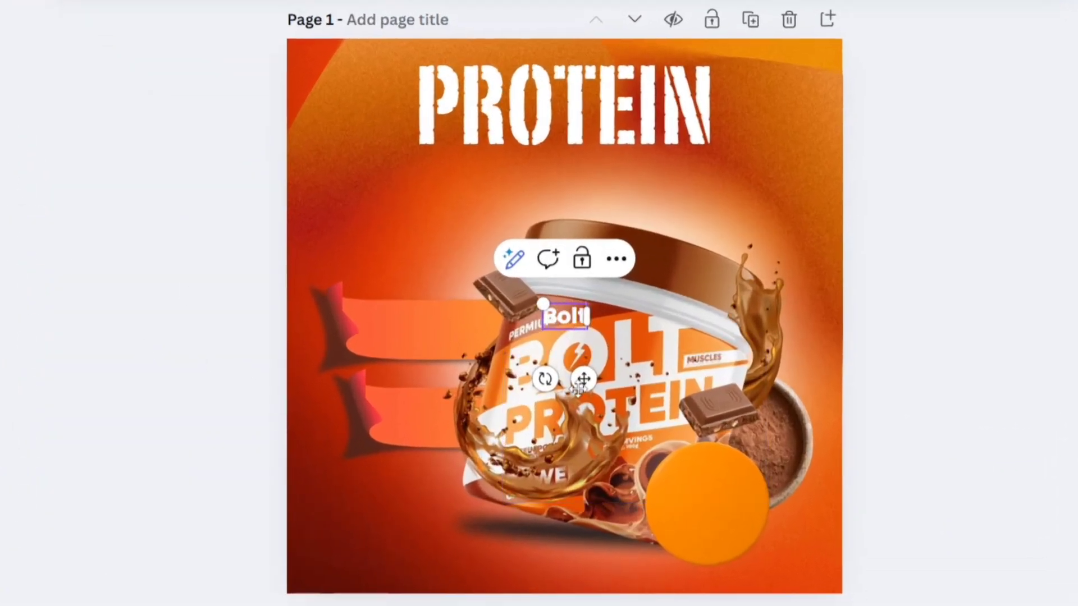
{"action": "left_click_drag", "start_coordinate": [577, 404], "coordinate": [467, 327]}
{"action": "left_click", "coordinate": [280, 135]}
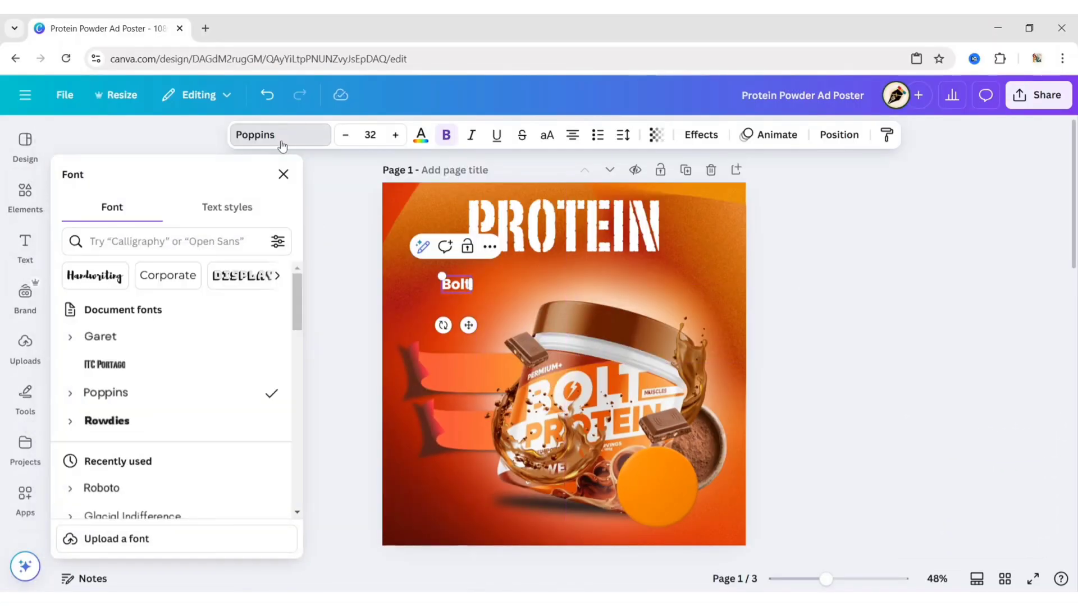